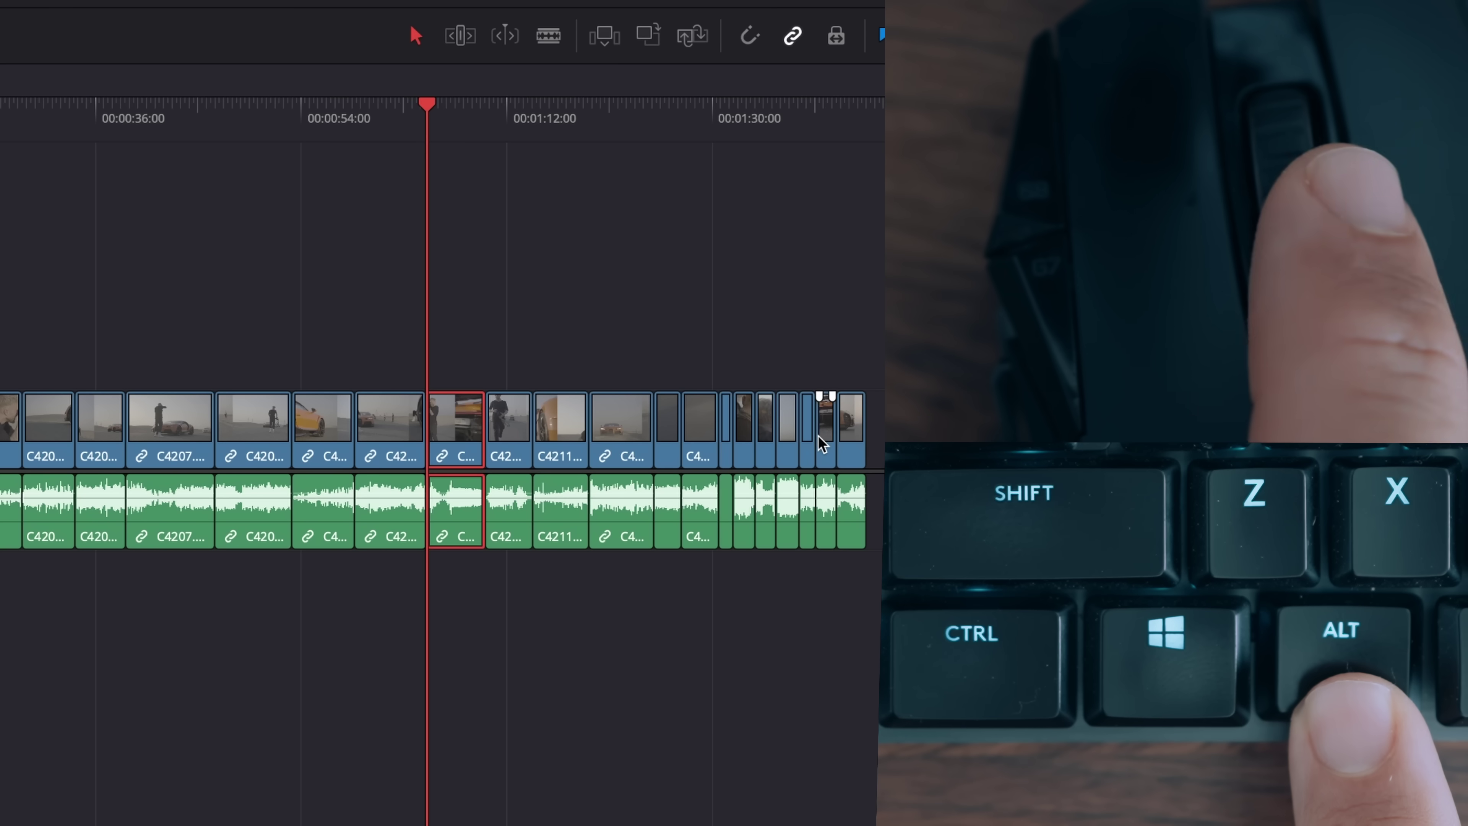
- Shift C4235.MP4 and its audio up to V2 and A2 with the Alt+Up shortcut
key(alt+Up)
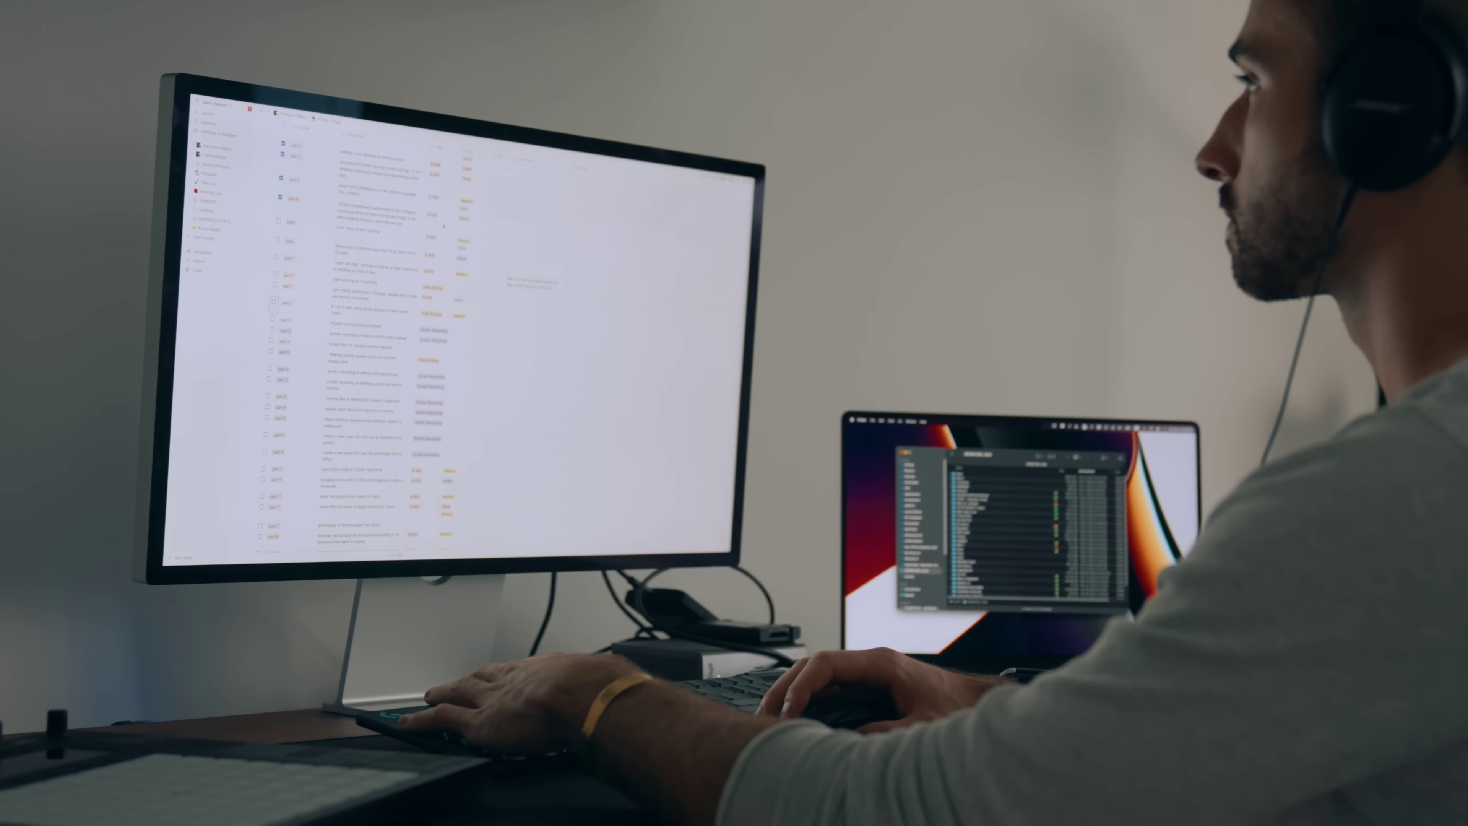
- In Mission Control, drag the Notion space onto the laptop display, leaving Ableton on the monitor
key(ctrl+Up)
drag(482, 157, 983, 438)
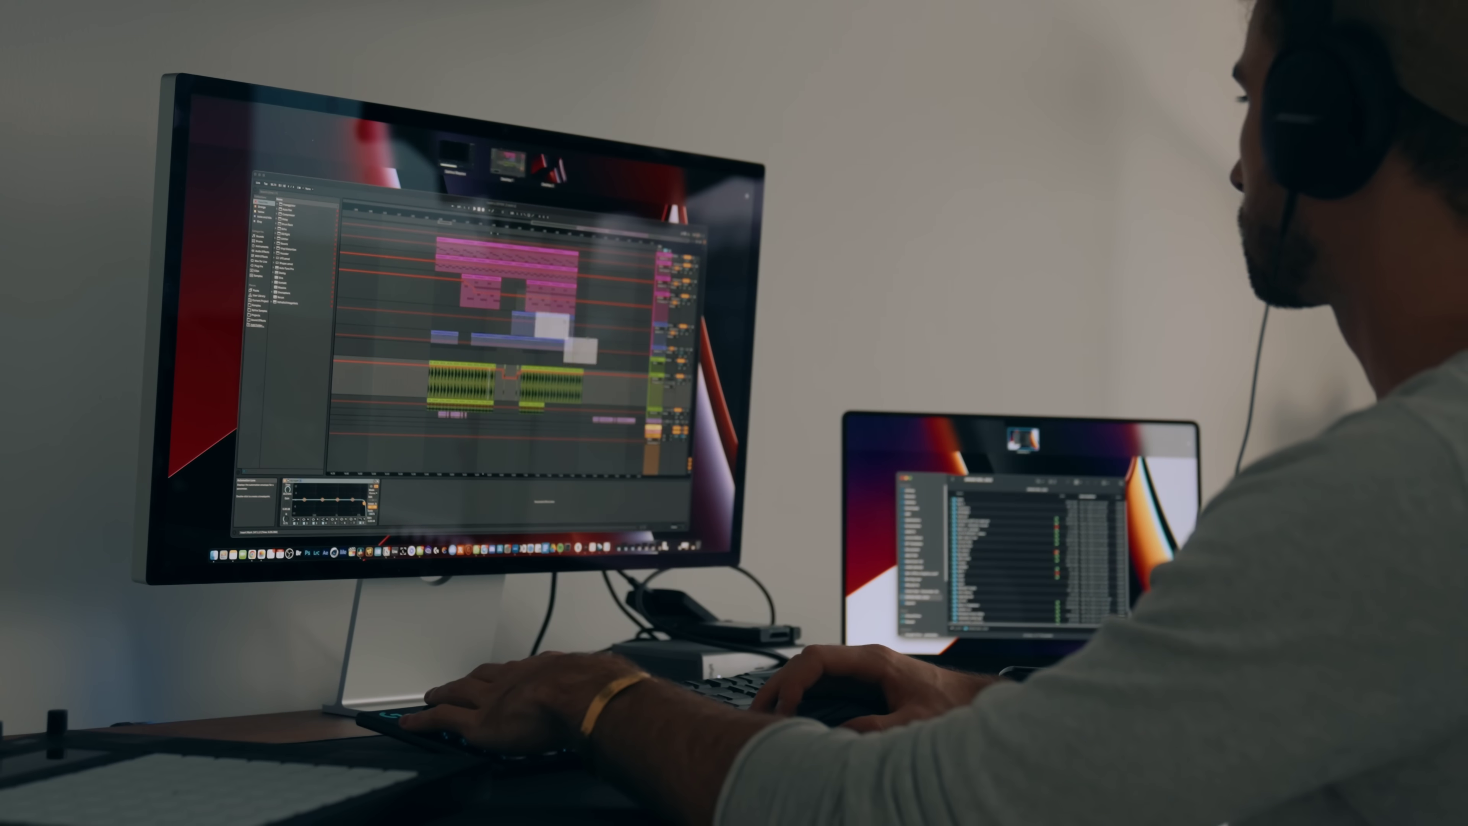
key(ctrl+Up)
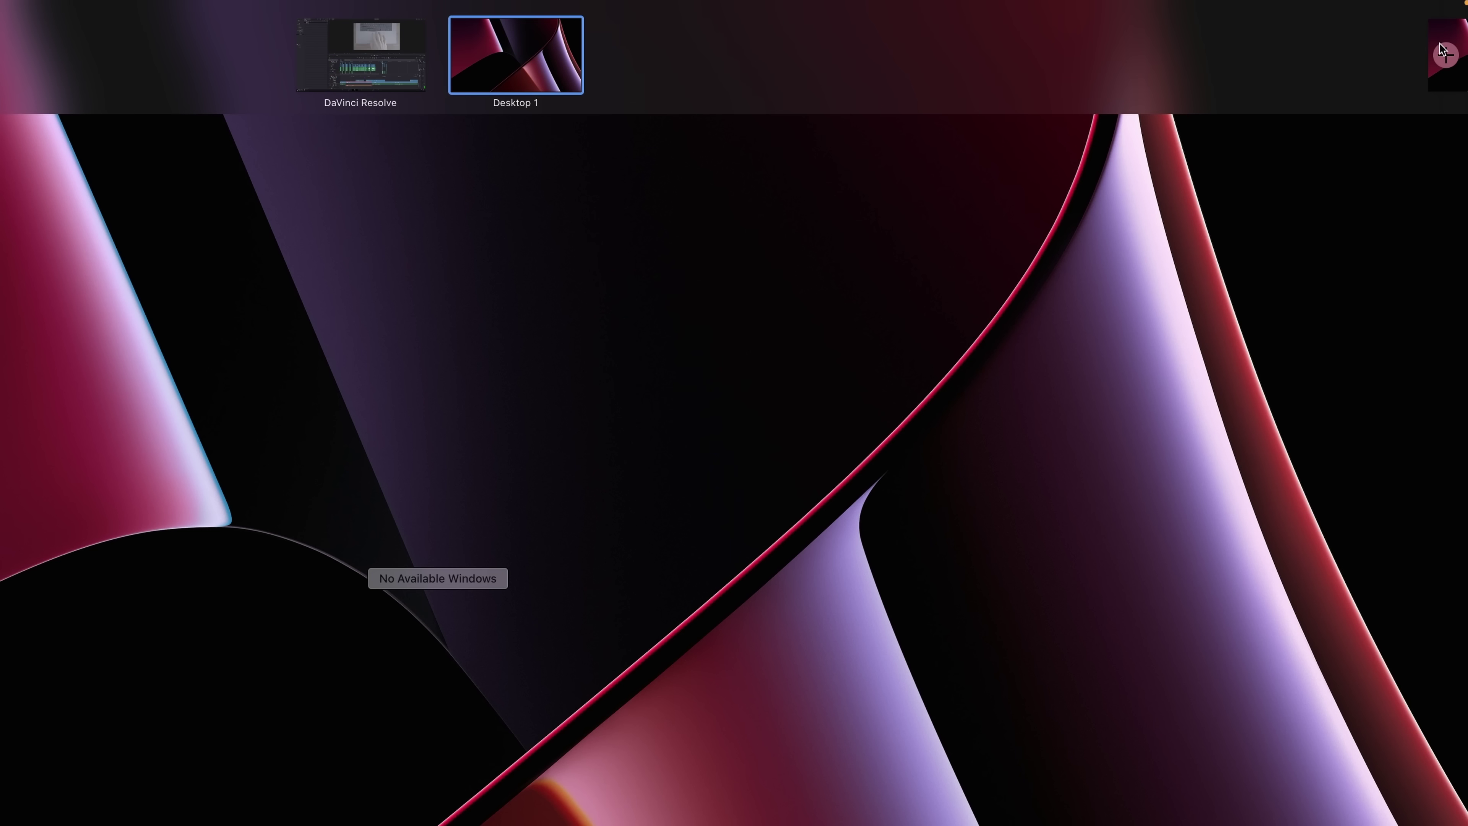
- Add Desktop 2 beside Desktop 1, then cycle through the Resolve, Notion and Ableton spaces with Control+Right
click(1443, 52)
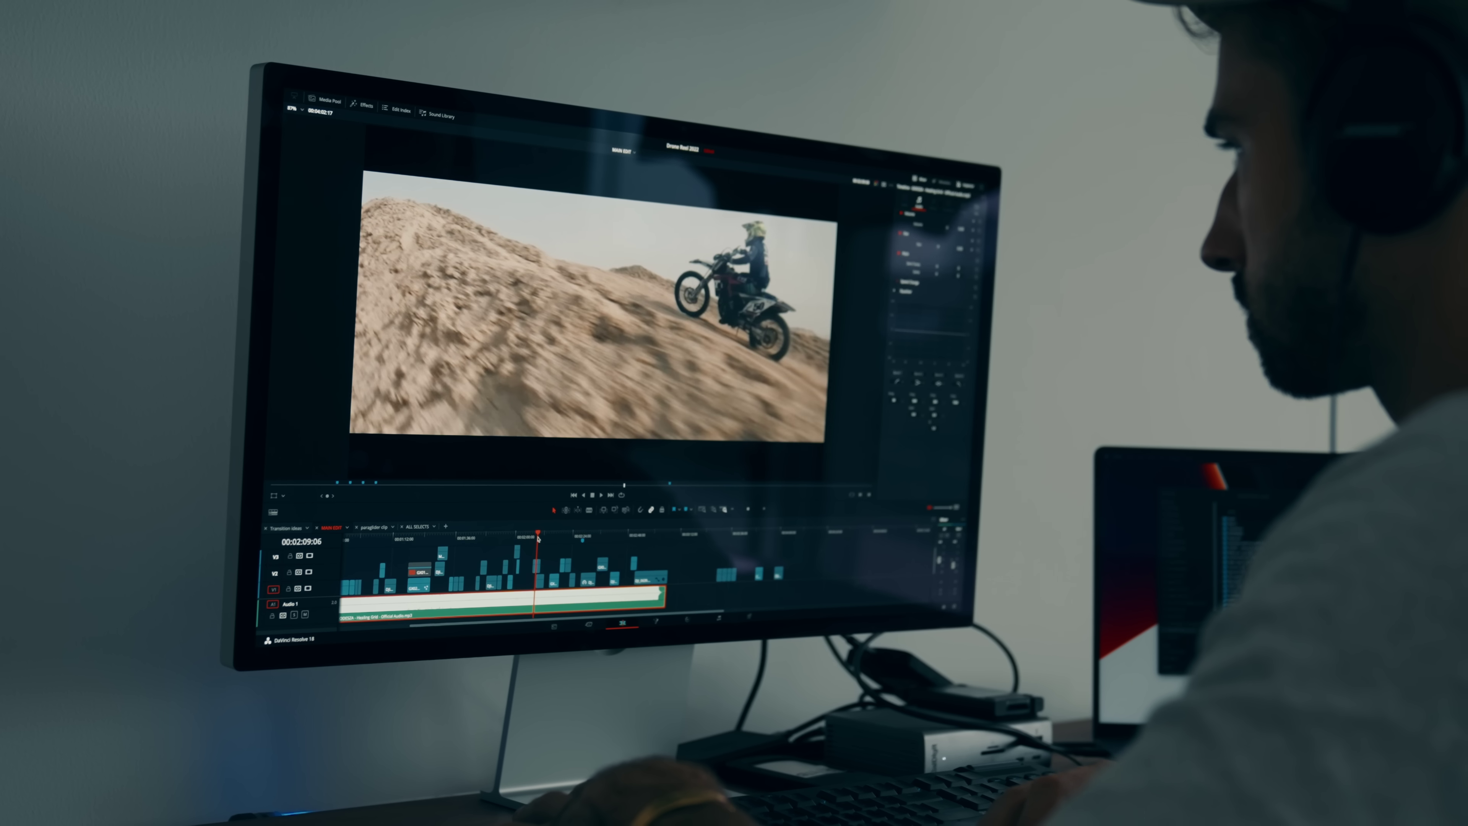
key(ctrl+Up)
key(ctrl+Right)
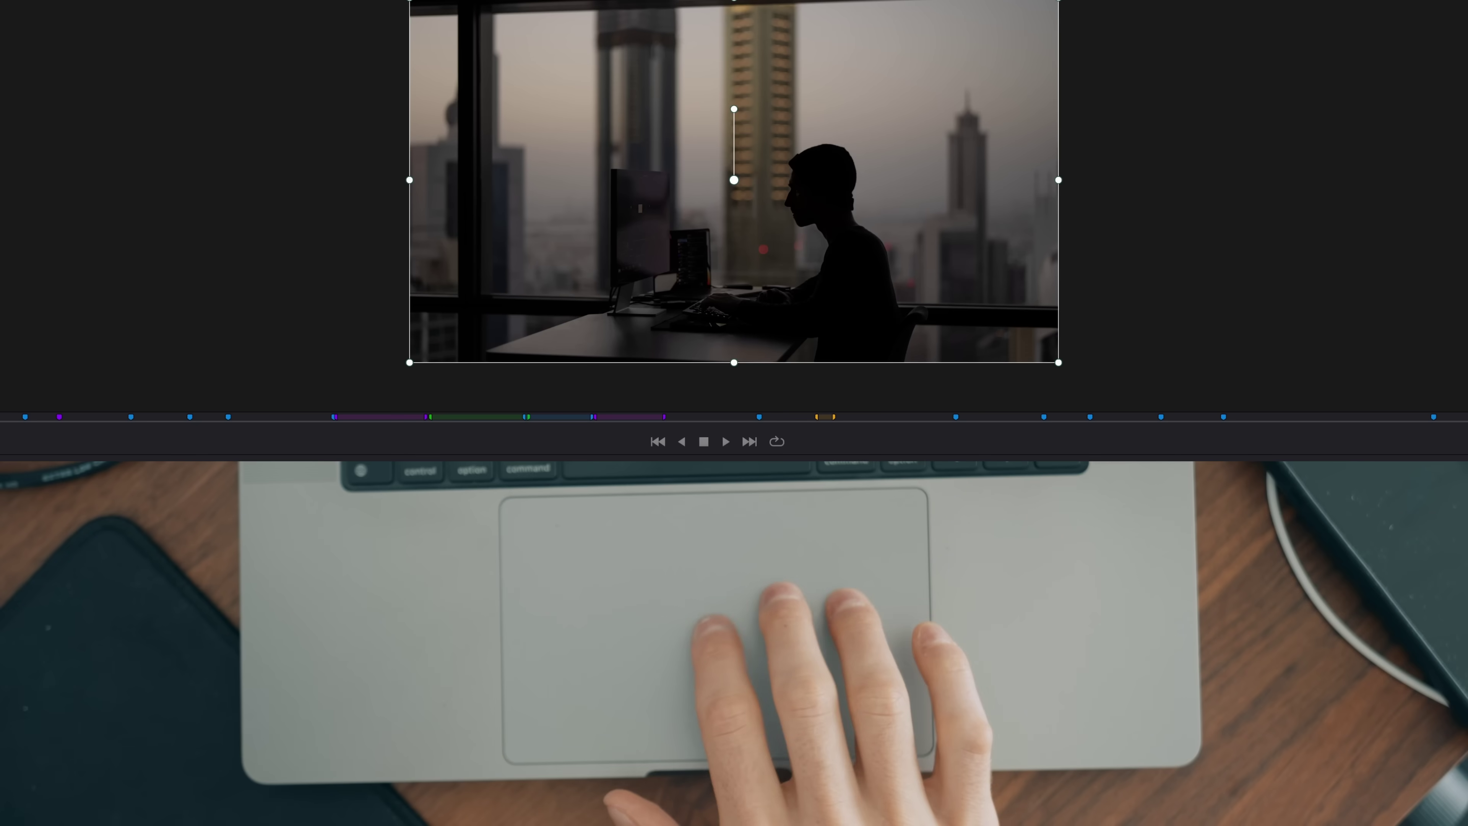
key(ctrl+Right)
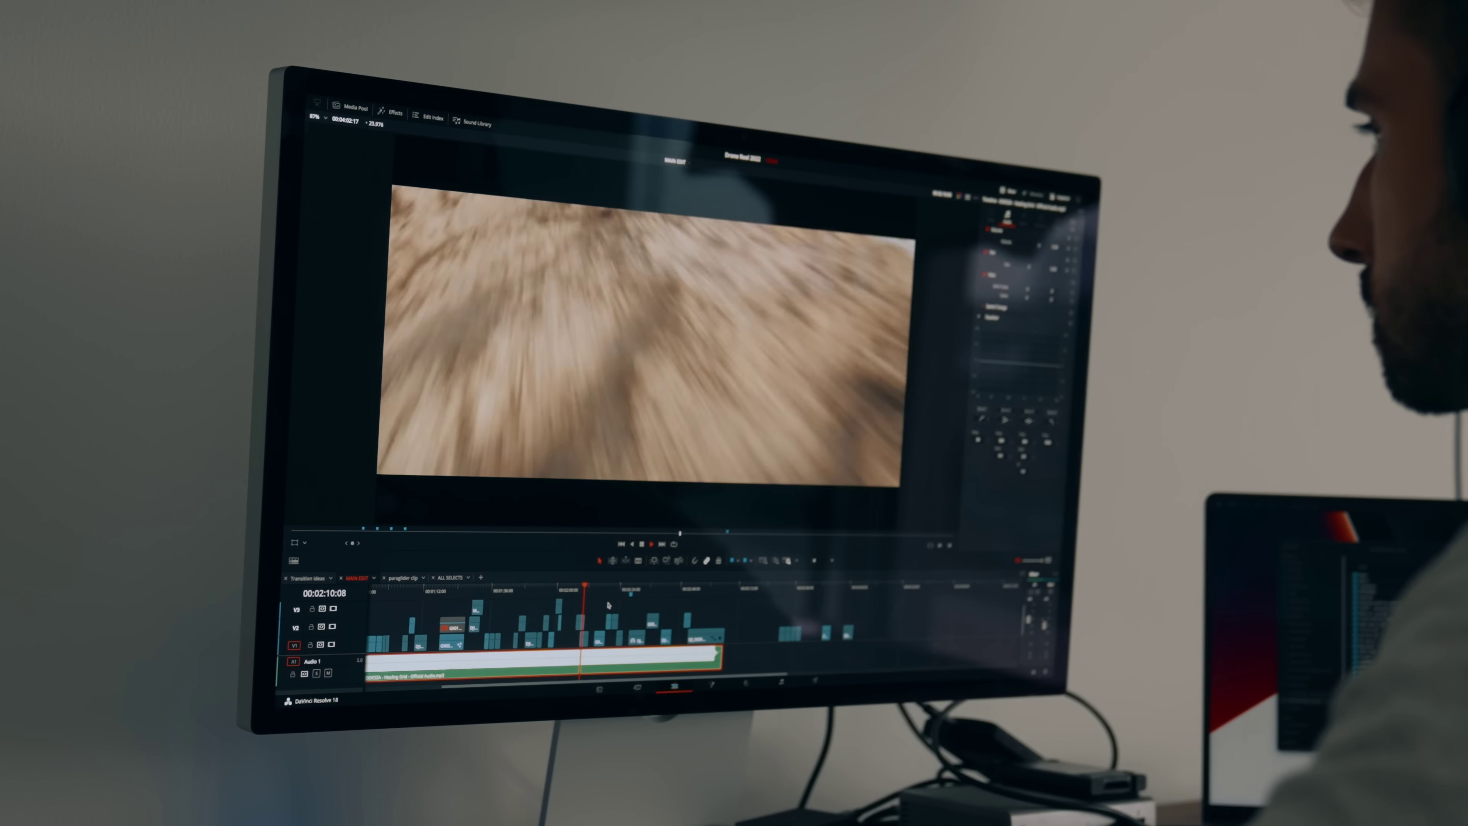
key(ctrl+Right)
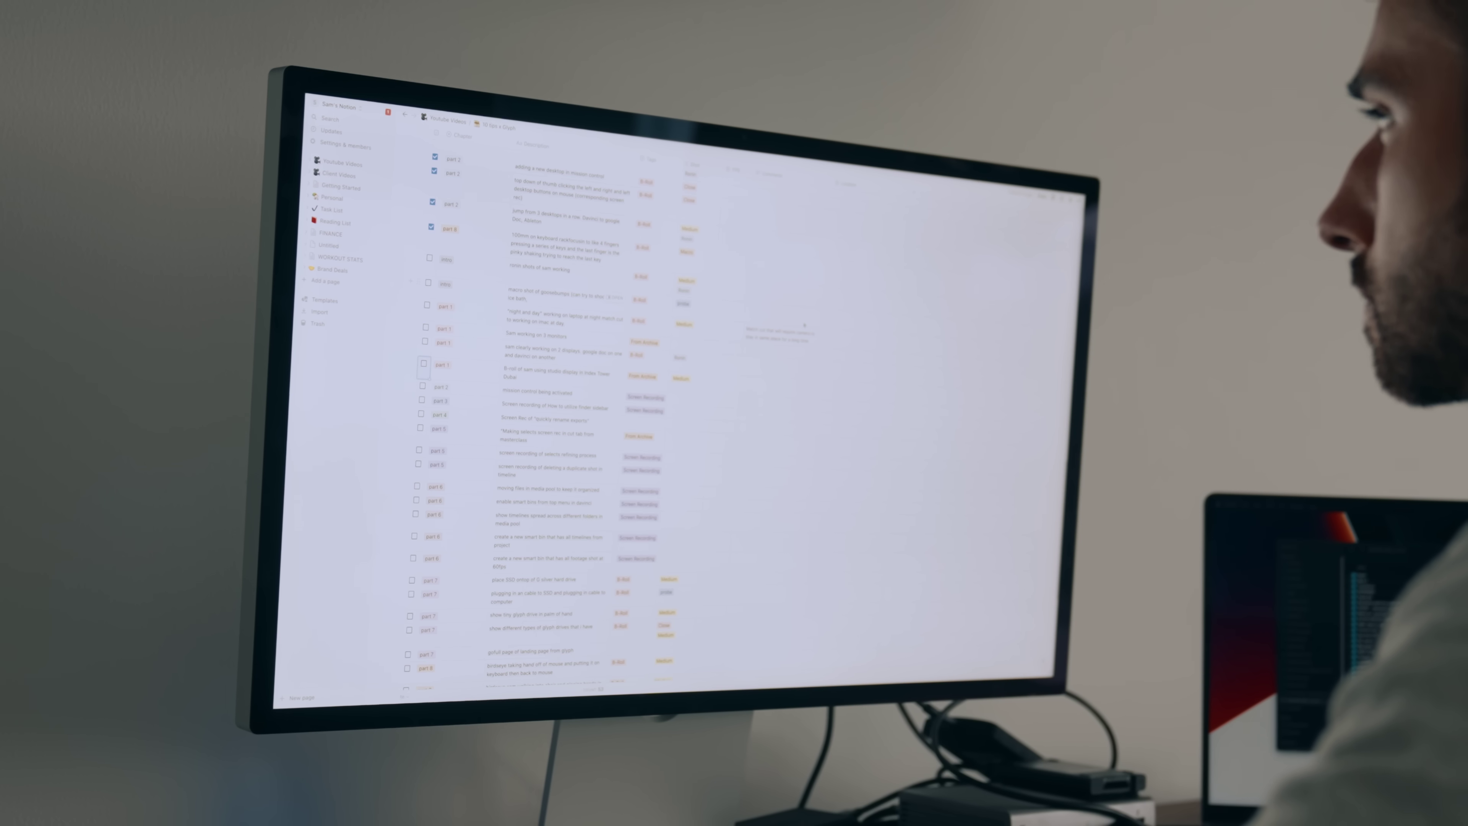
key(ctrl+Right)
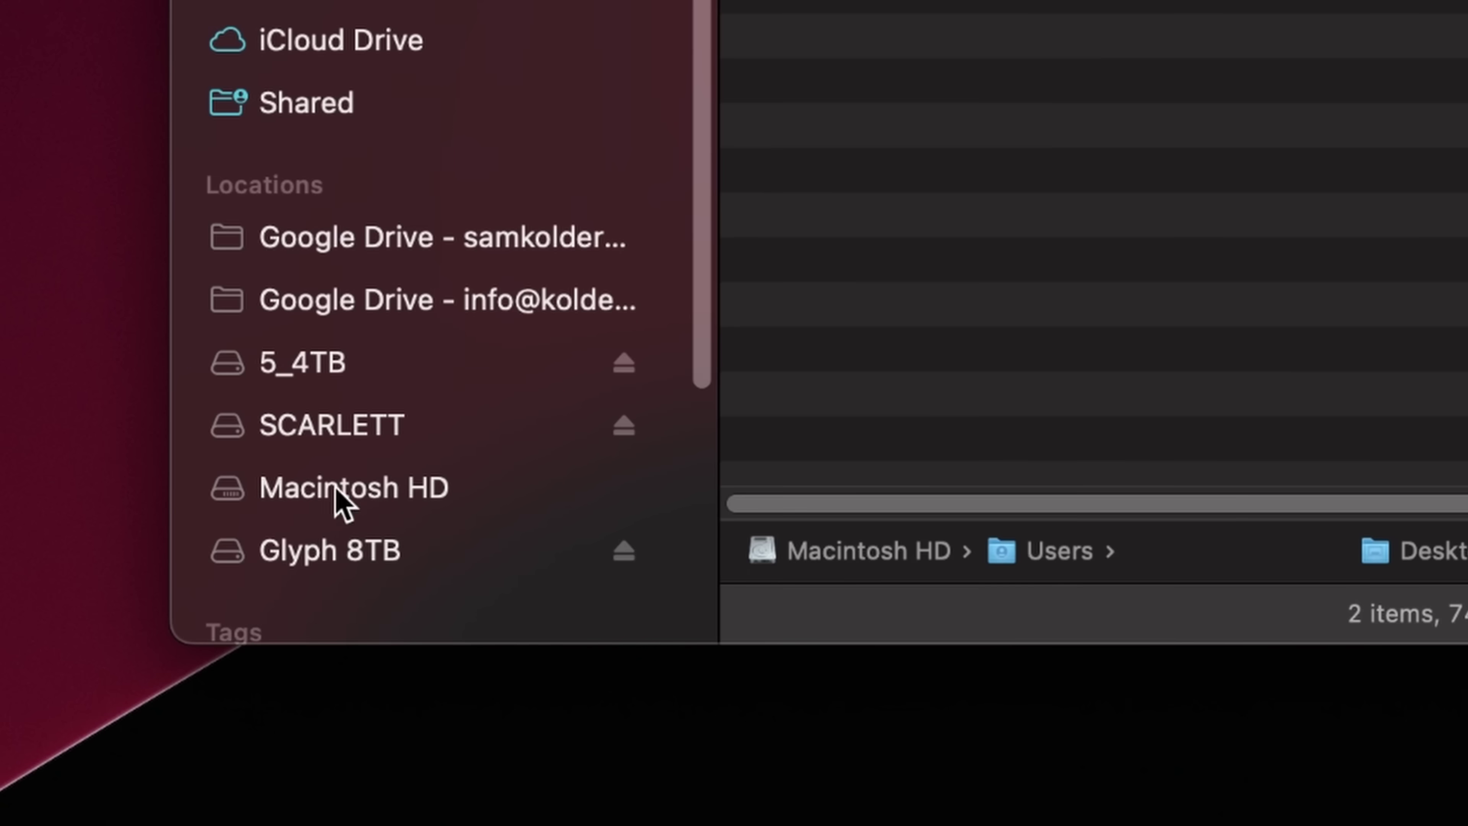
- Navigate in Finder to Glyph 8TB › Avata › Project files
click(351, 551)
click(732, 47)
double_click(532, 355)
double_click(534, 309)
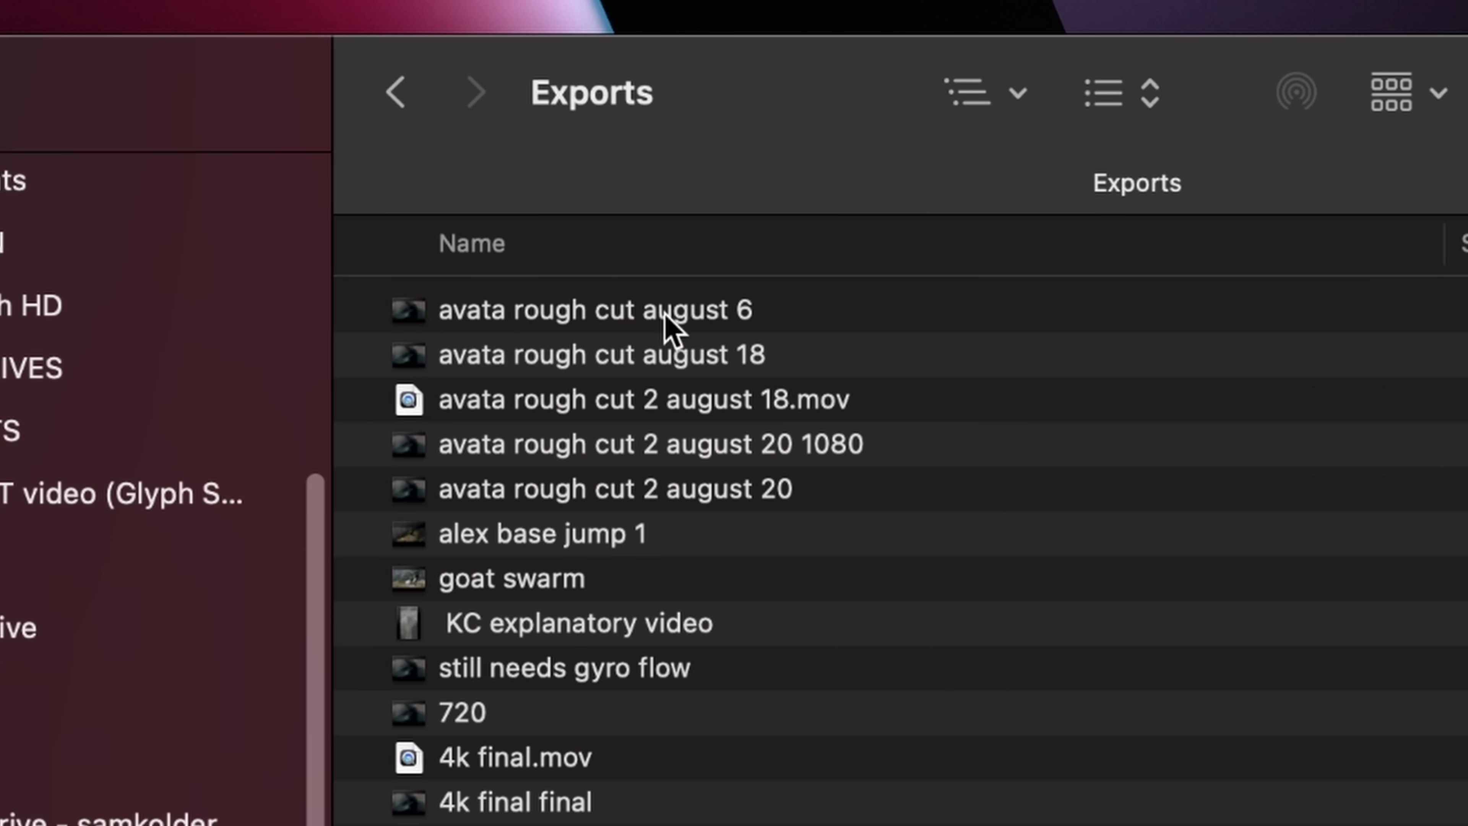
key(super+bracketleft)
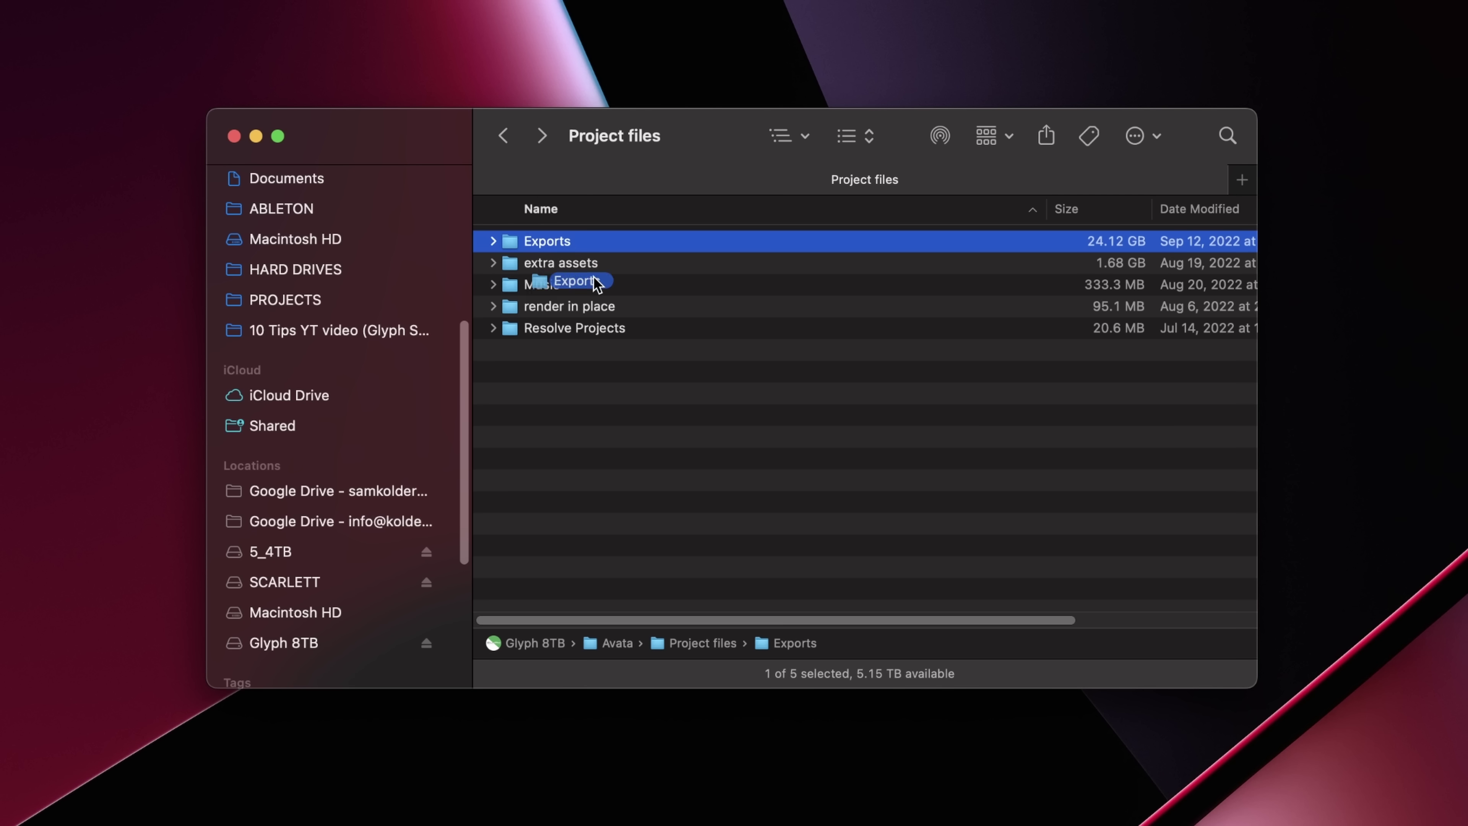
- Pin the Exports folder to the sidebar Favorites and open it from there
drag(596, 283, 460, 353)
drag(348, 347, 349, 348)
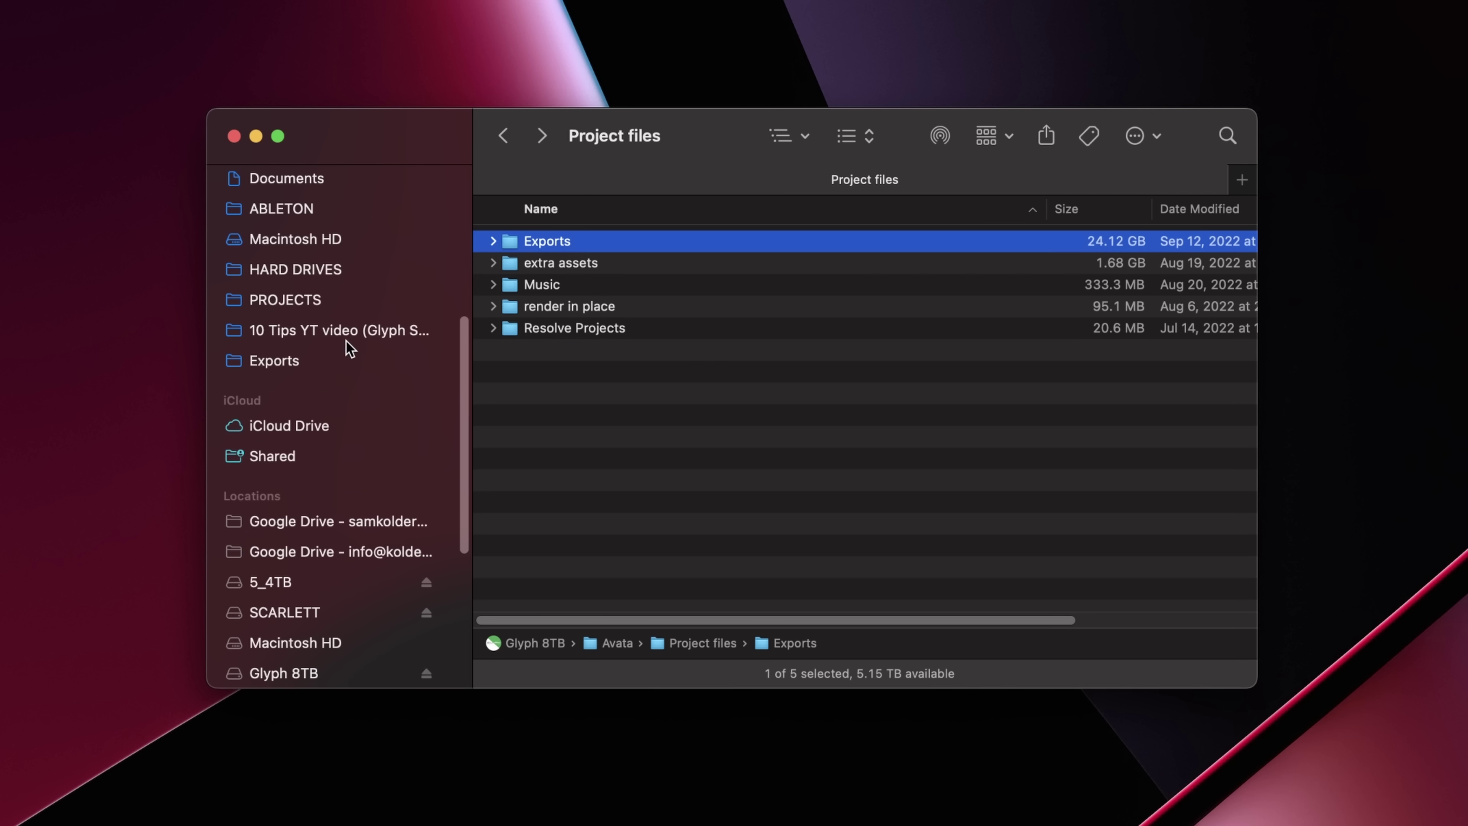
click(281, 362)
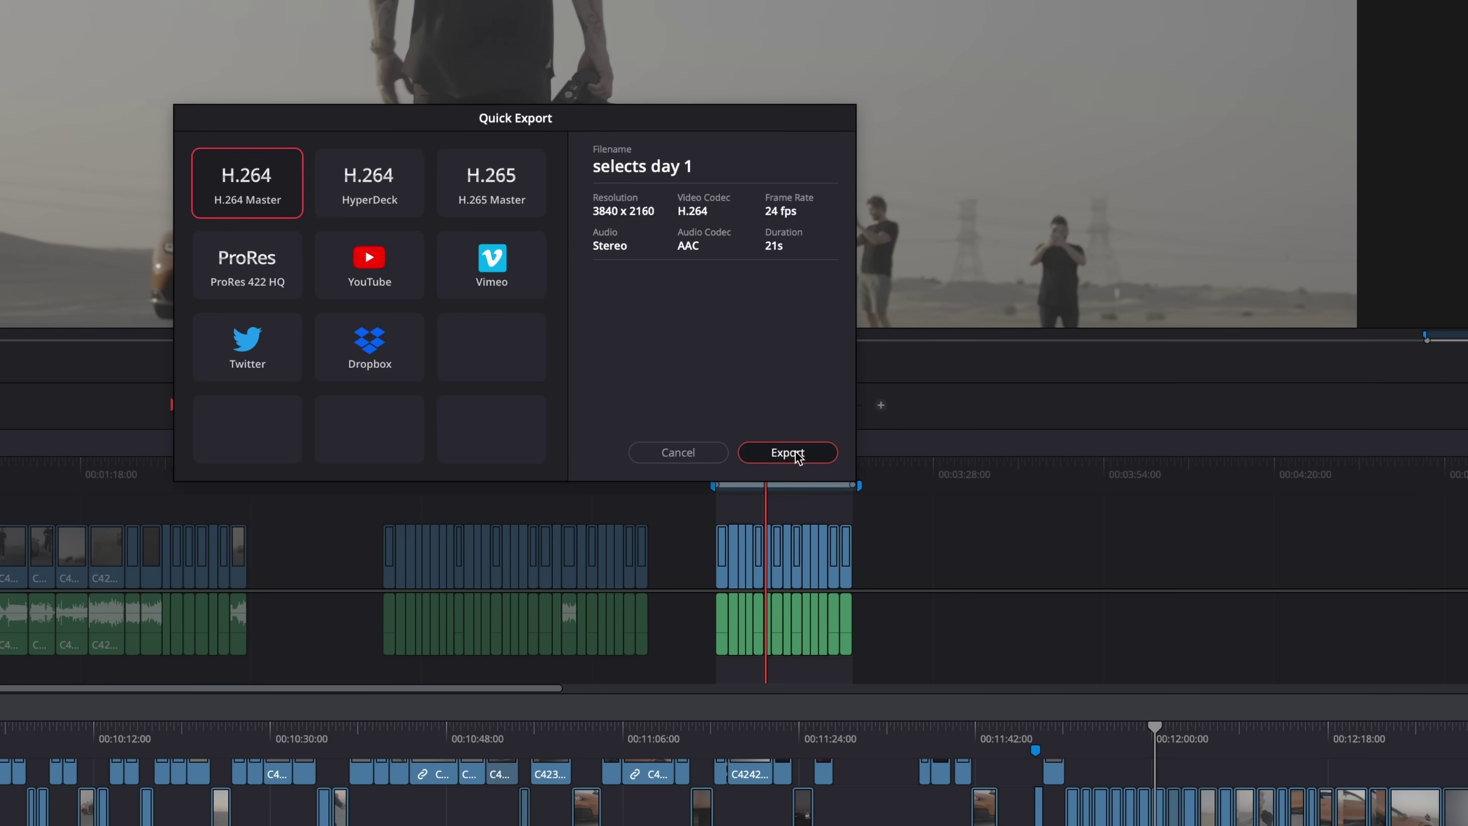
- Export an H.264 file to the Exports folder, naming it starting with 'Luxury'
click(790, 454)
text(Luxury)
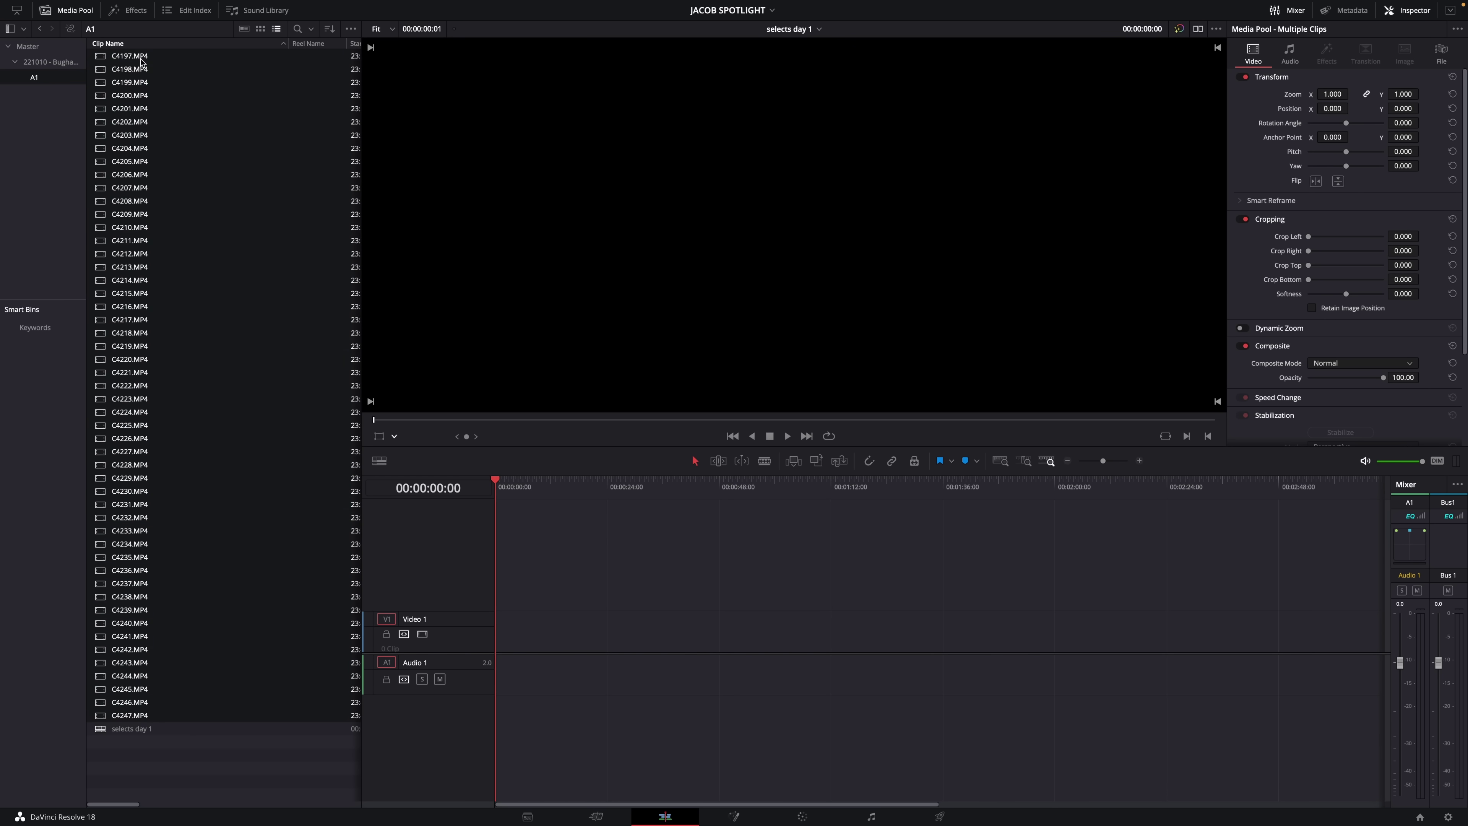
- Drop the selected Media Pool clips onto the selects day 1 timeline, fit it to view and scrub through
drag(225, 155, 615, 628)
key(shift+z)
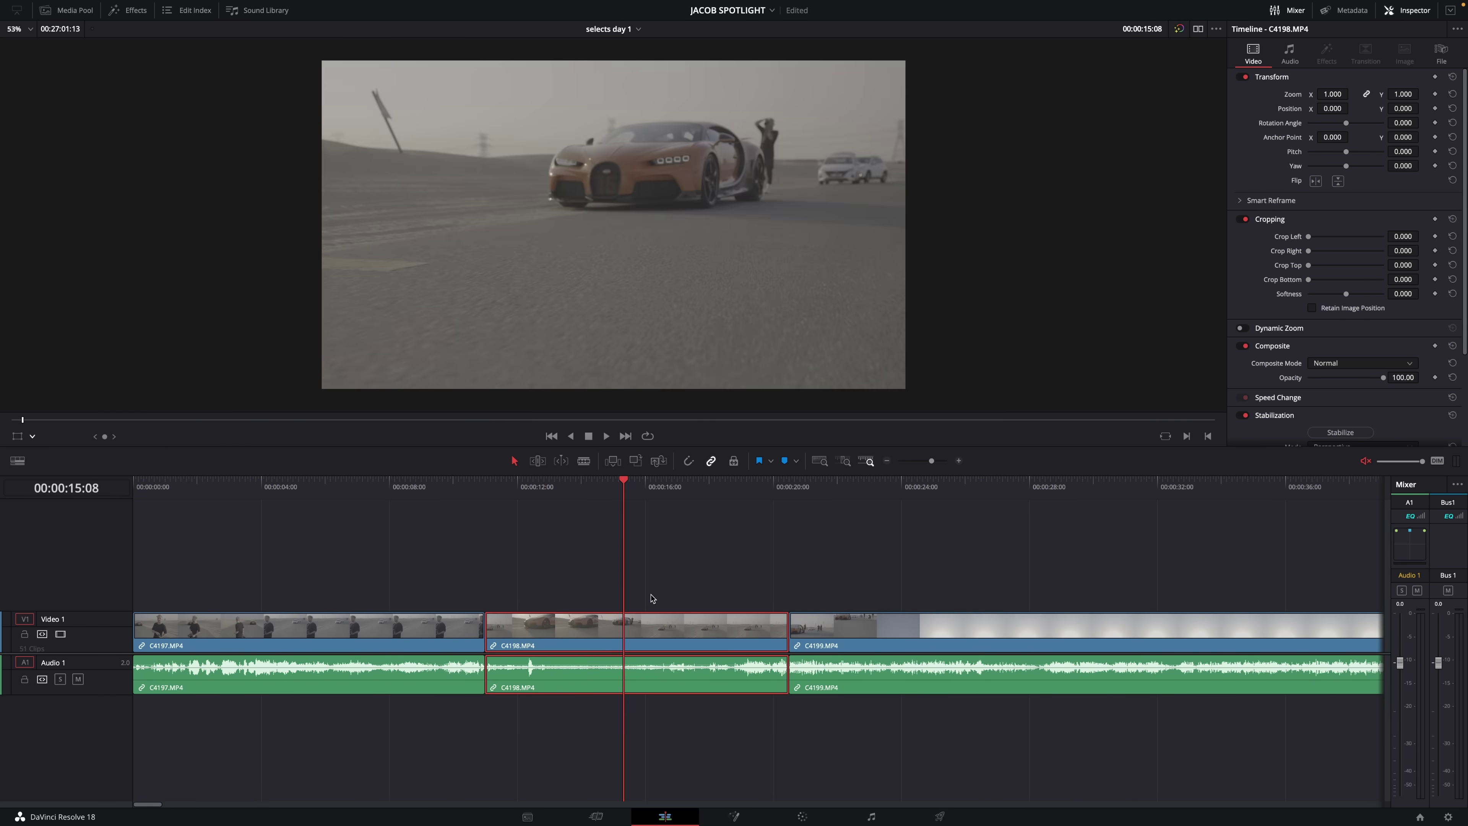
scroll(650, 598, down, 3)
drag(347, 481, 296, 481)
scroll(295, 481, down, 3)
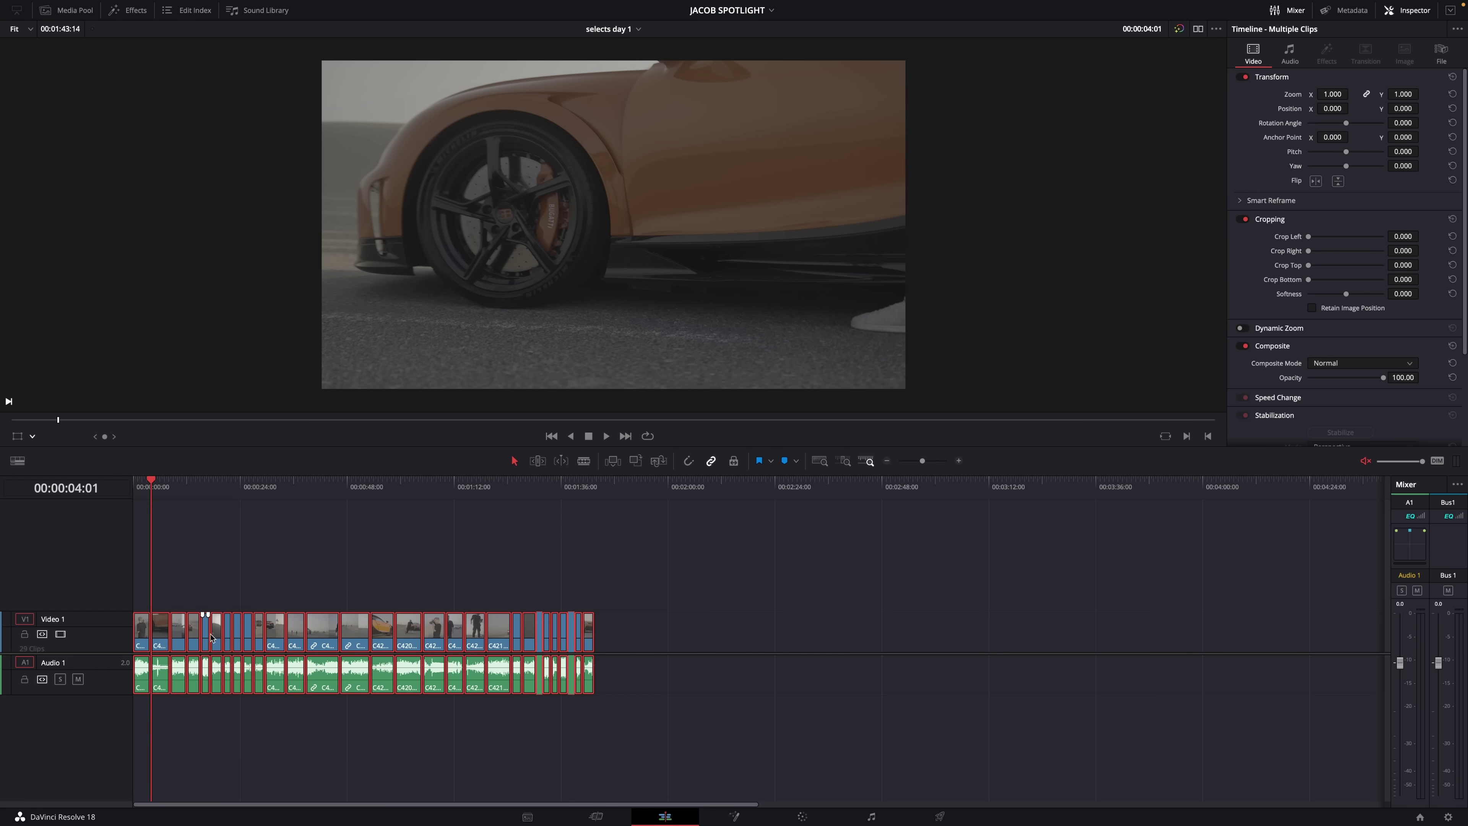
- Paste a second copy of the clips after a gap past the end of the timeline
click(687, 489)
key(ctrl+v)
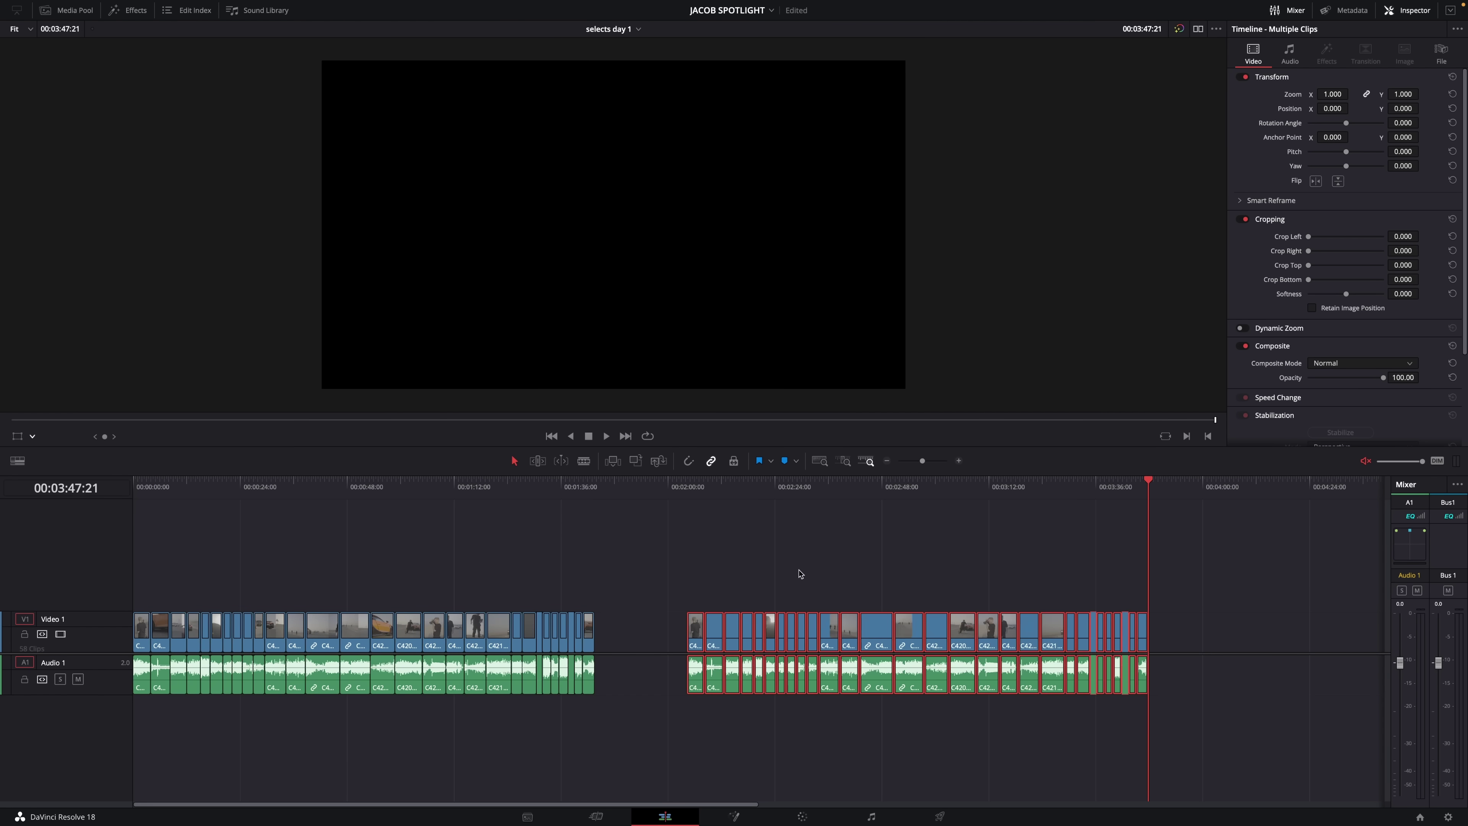
click(714, 488)
- Ripple-delete the clip at the playhead, then drag C4208.MP4 and C4206.MP4 down into Main edit
key(space)
key(ctrl+shift+])
key(ctrl+shift+])
key(ctrl+shift+])
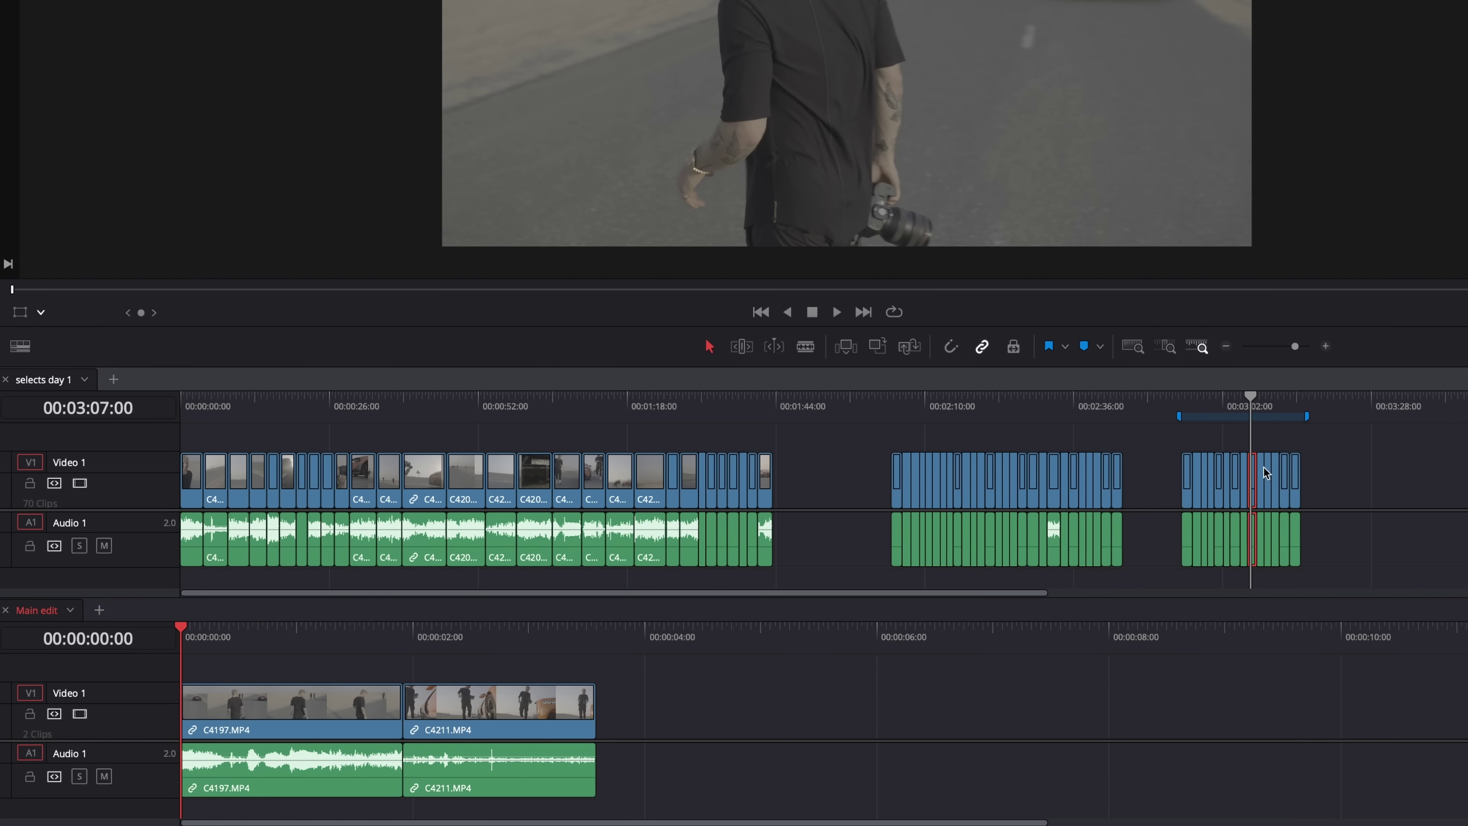
drag(857, 515, 237, 713)
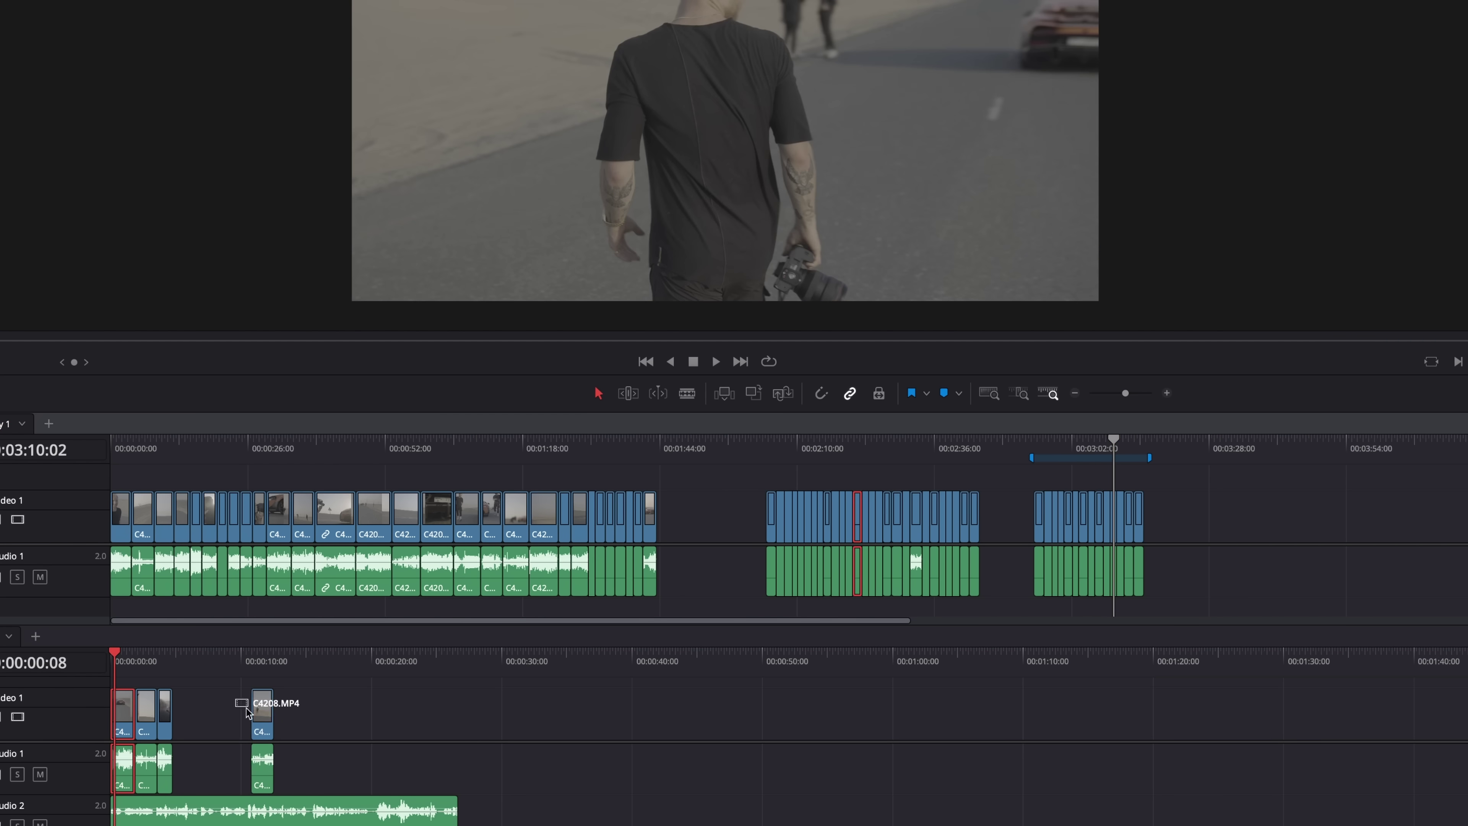
click(279, 515)
drag(279, 515, 237, 730)
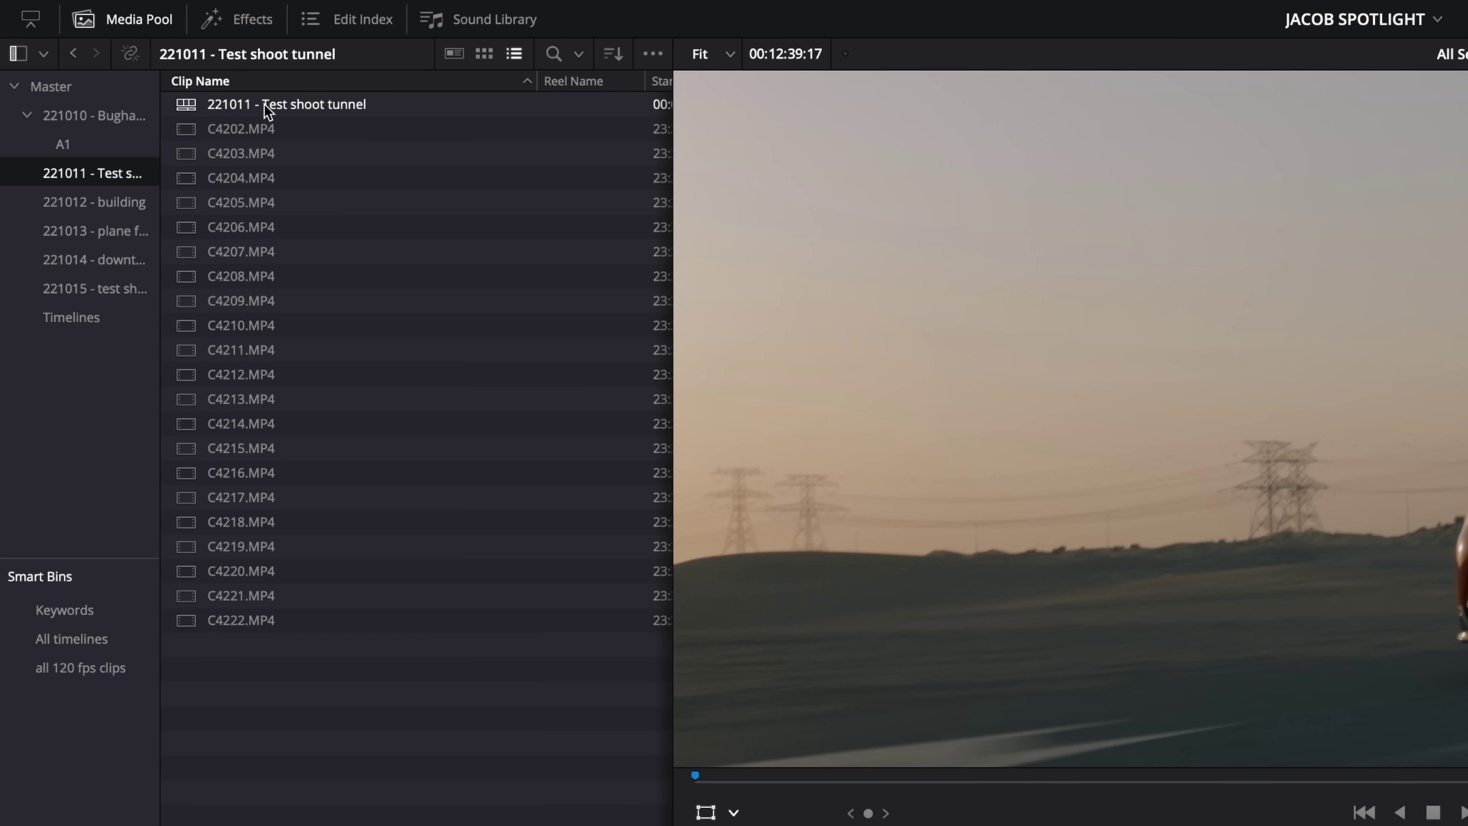
- Move the 221011 and 221012 timelines into the Timelines bin, then view the 221012 and 221013 bins' clips
drag(267, 110, 57, 319)
click(102, 205)
drag(265, 107, 276, 117)
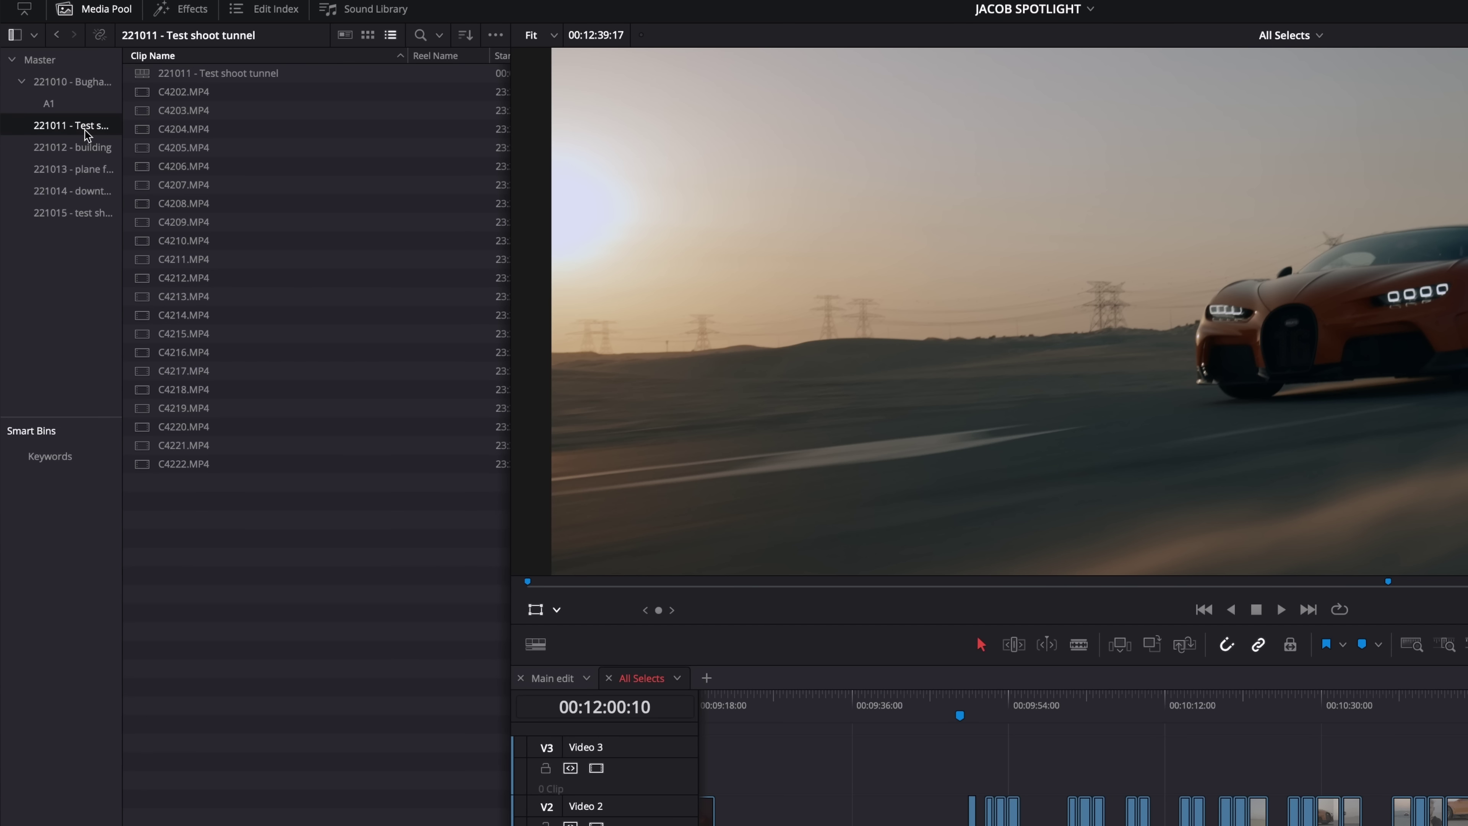
click(110, 147)
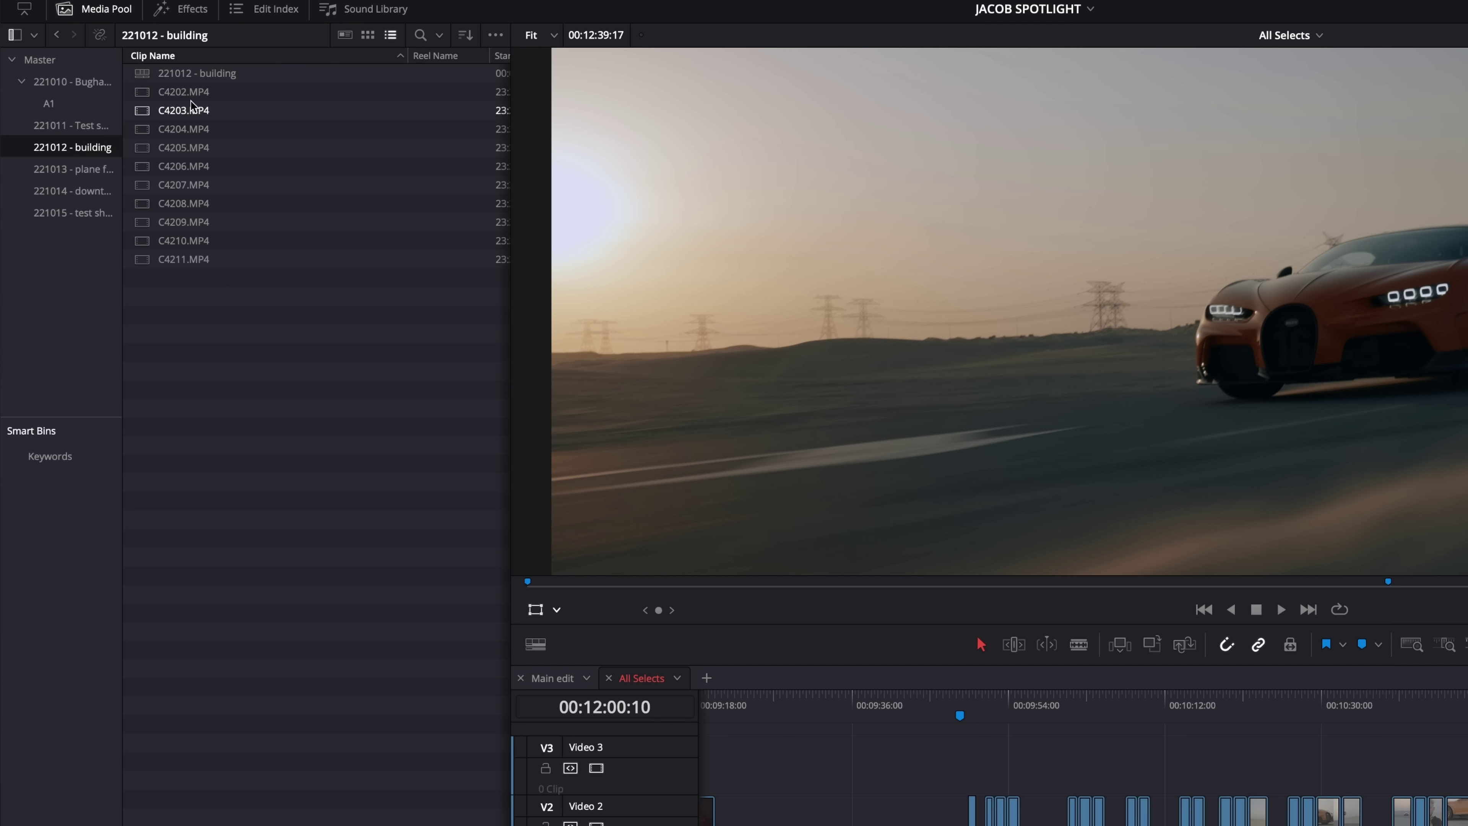
click(86, 174)
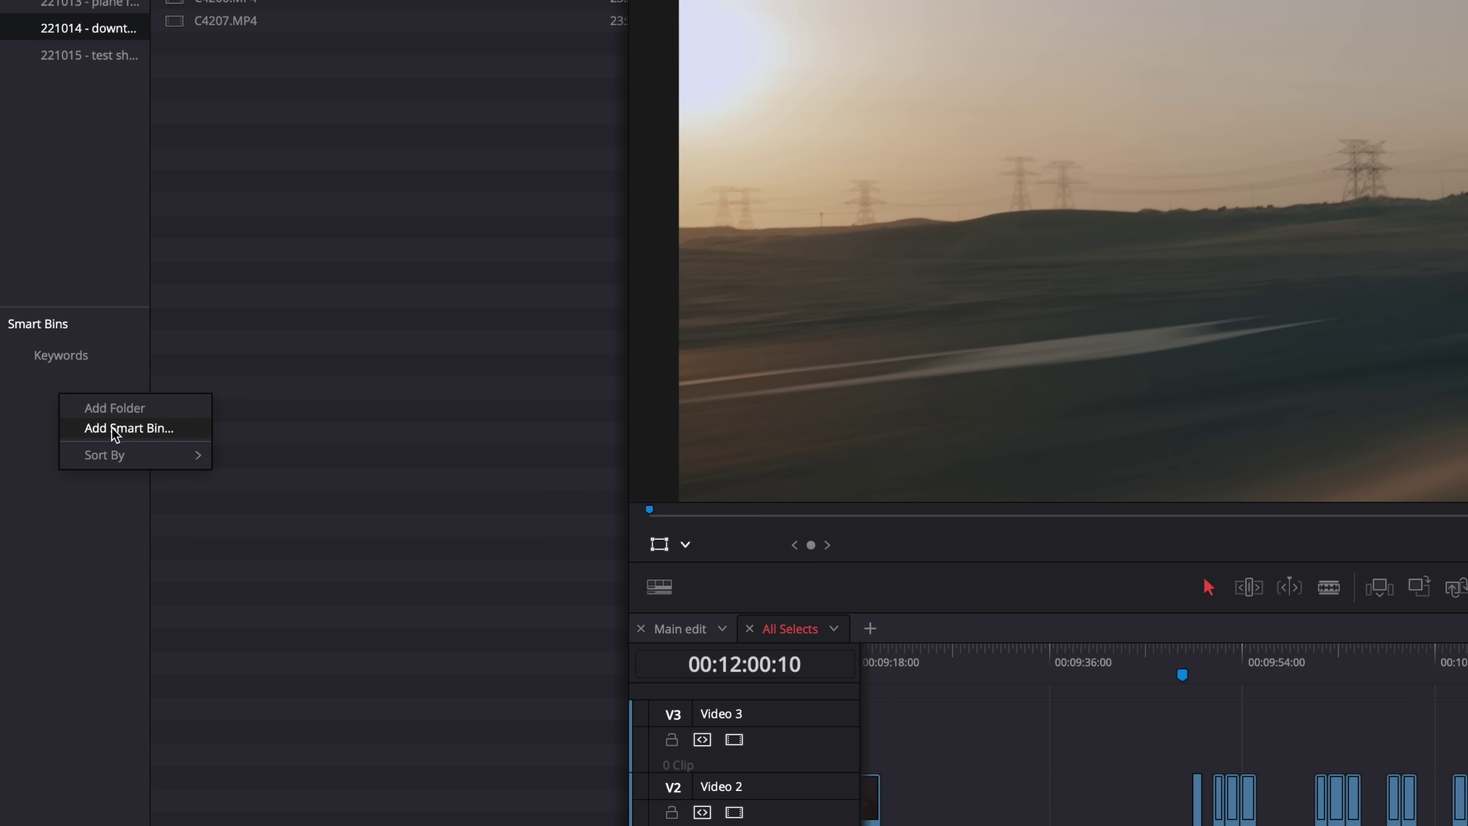
- Create an 'All timelines' smart bin with the rule Clip Type is Timeline
click(116, 427)
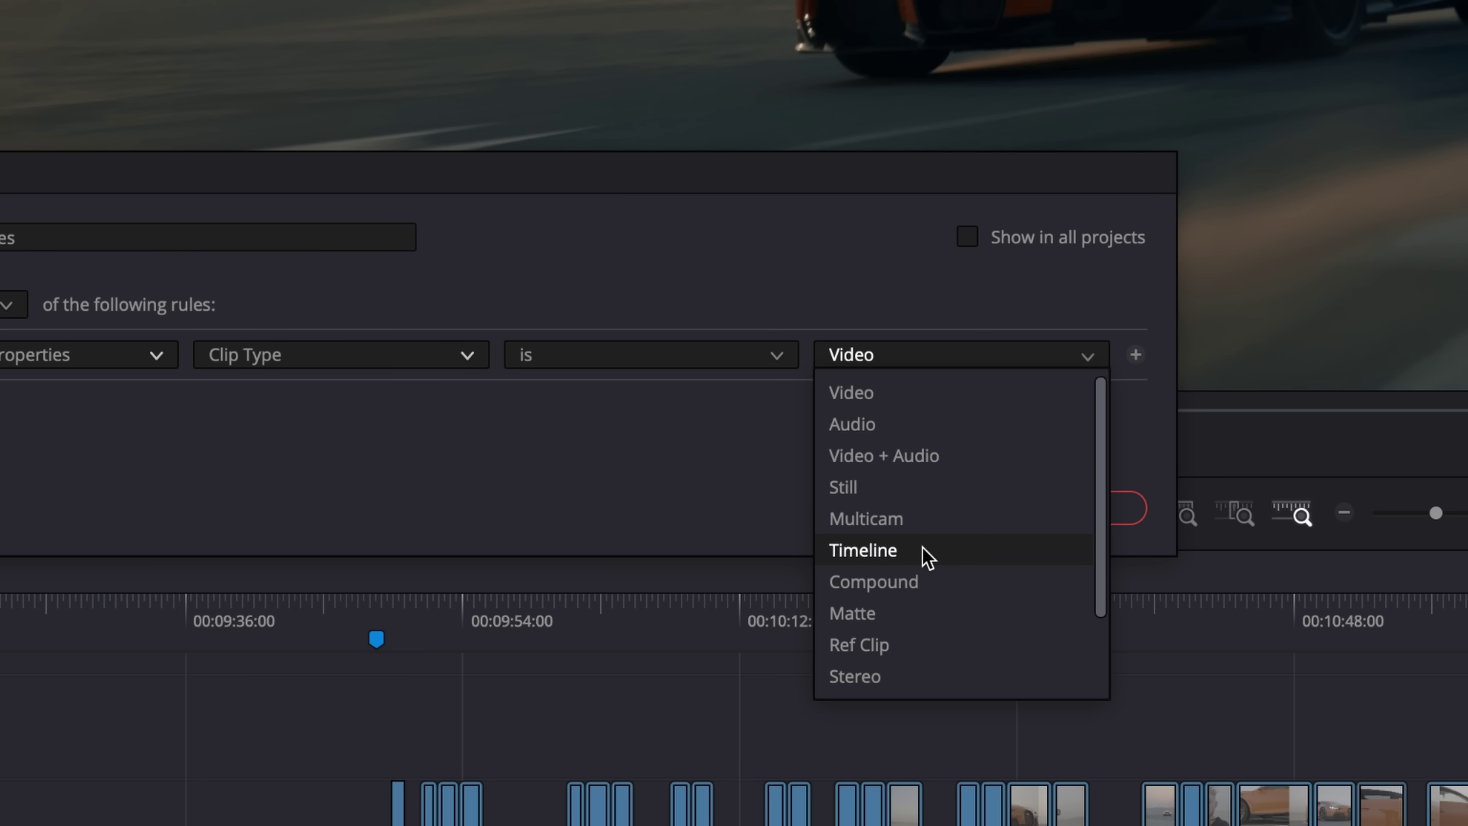
click(923, 549)
click(1065, 509)
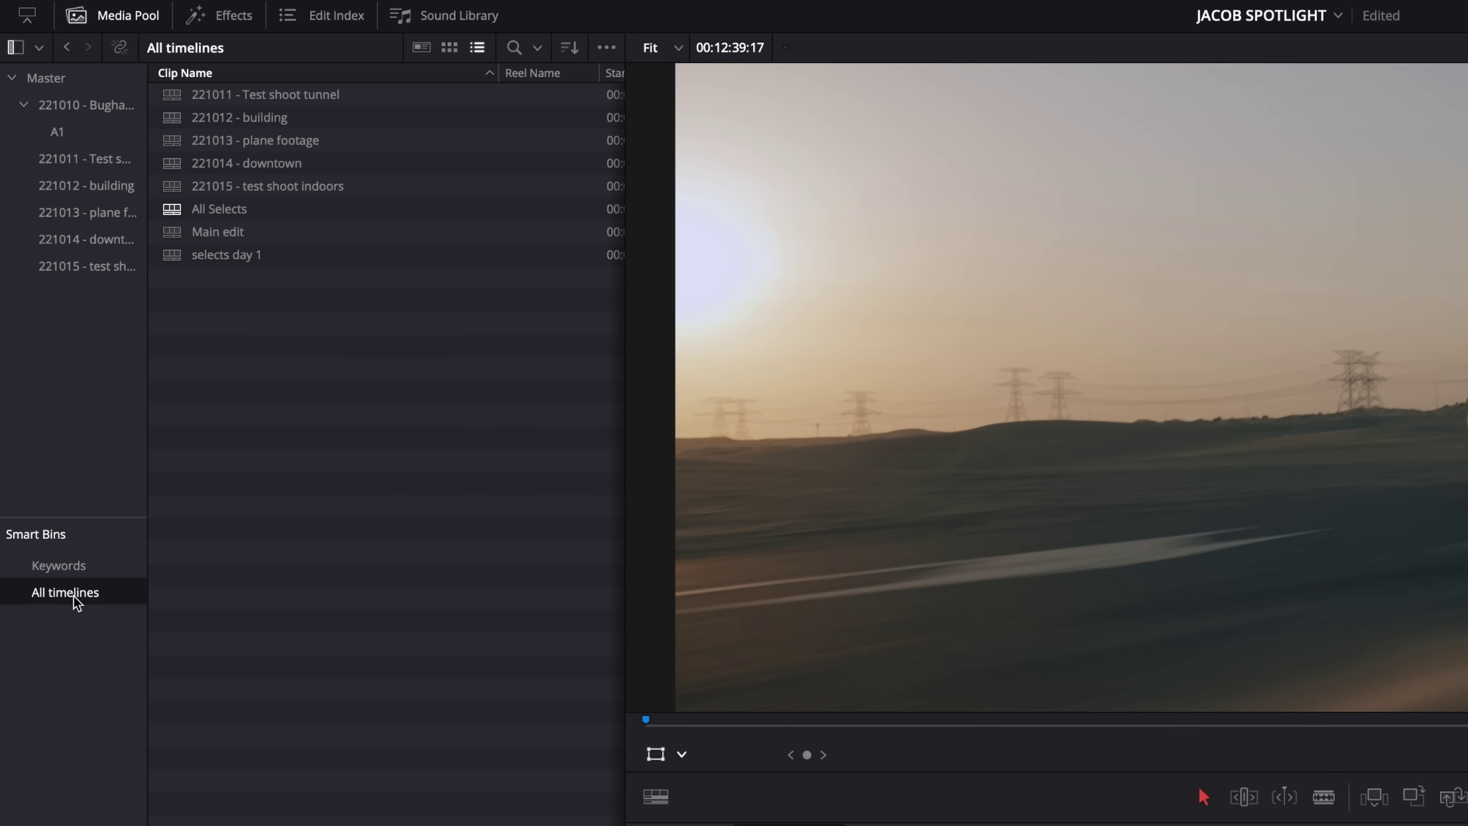
drag(265, 231, 359, 87)
- Create a '60 fps clips' smart bin with the rule Frame Rate is 59.94
right_click(36, 375)
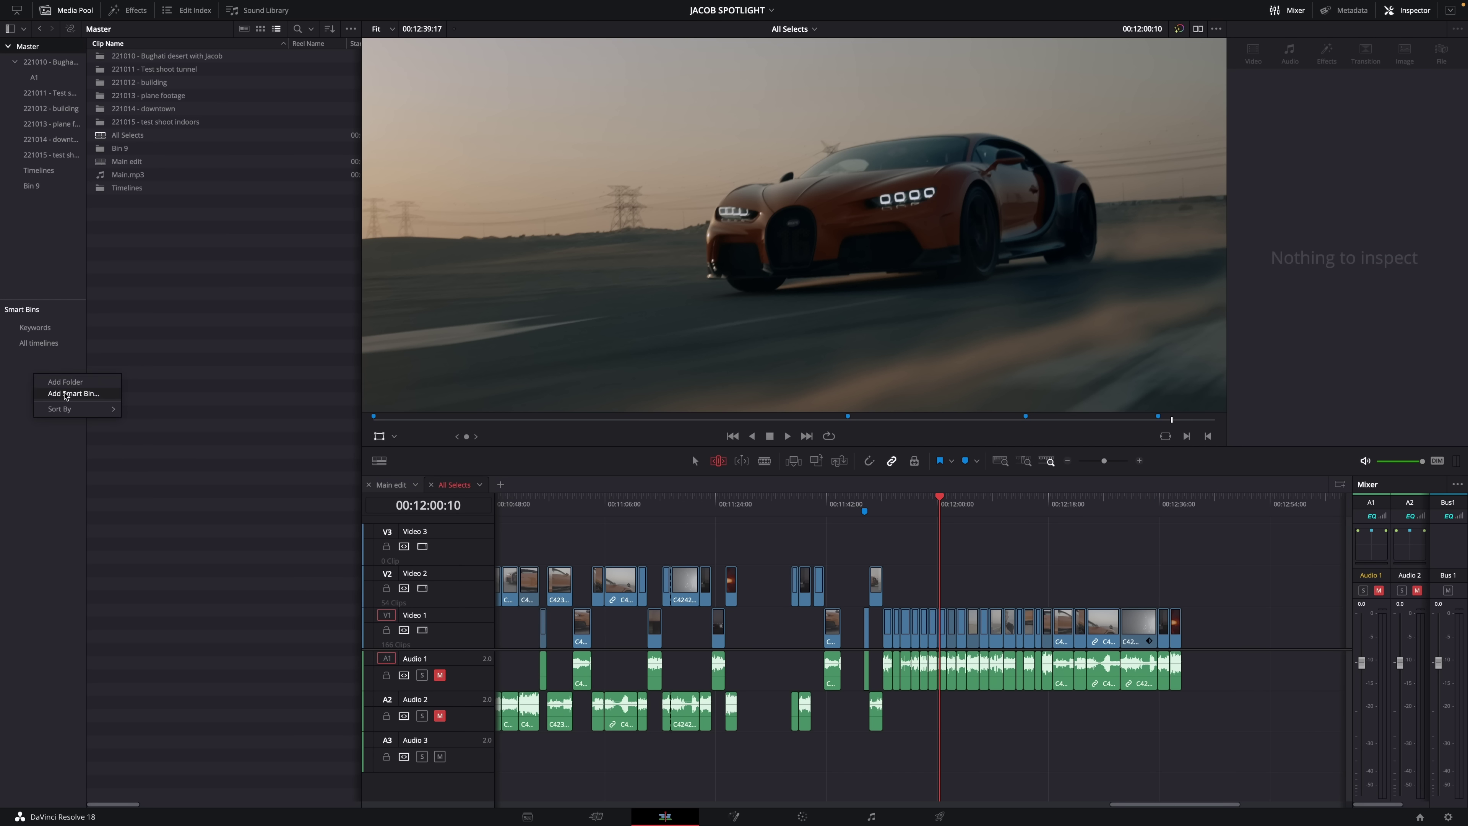
click(66, 394)
text(60 fps clips)
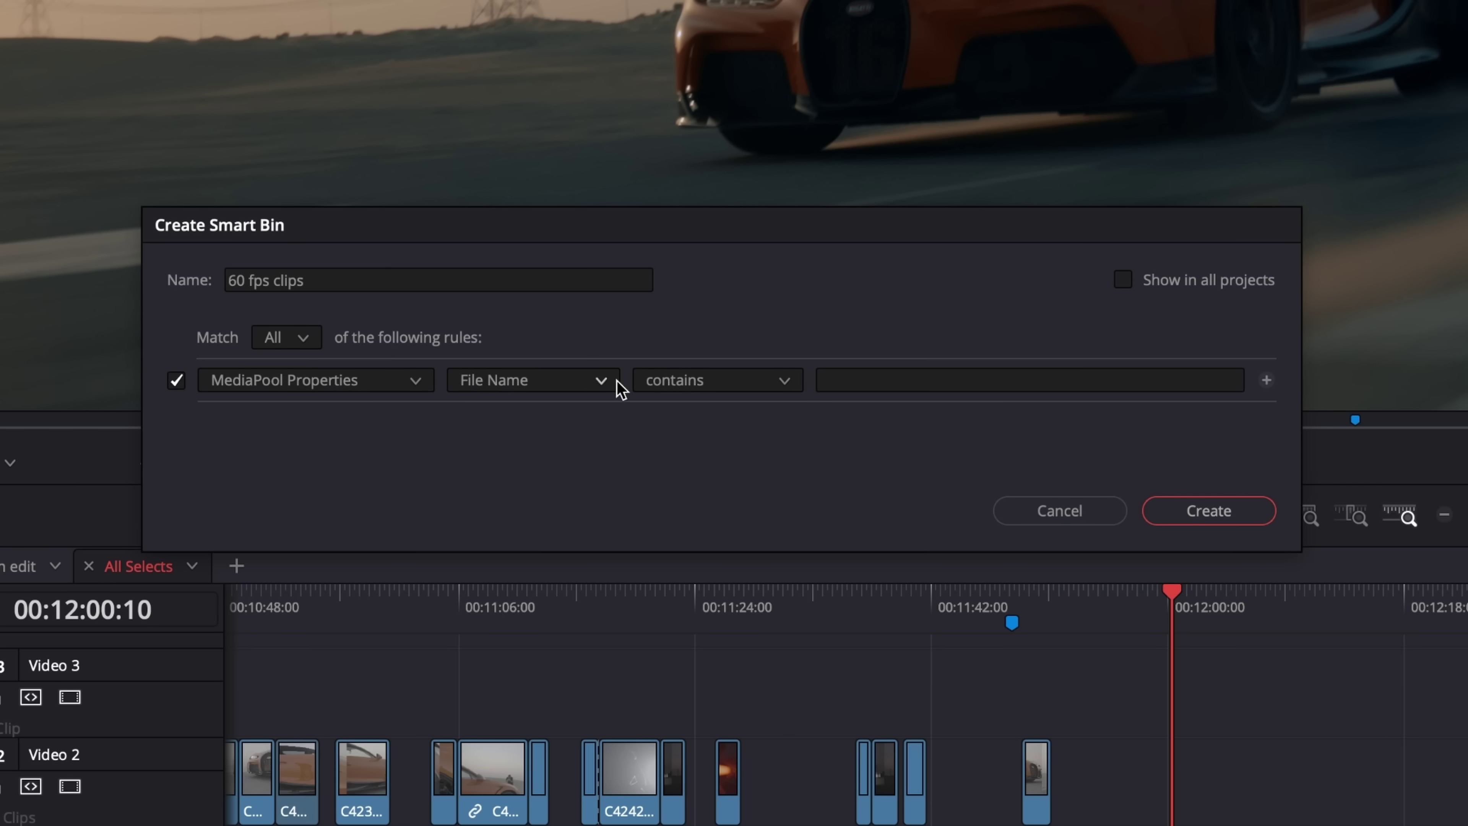
click(617, 384)
click(492, 622)
click(1116, 380)
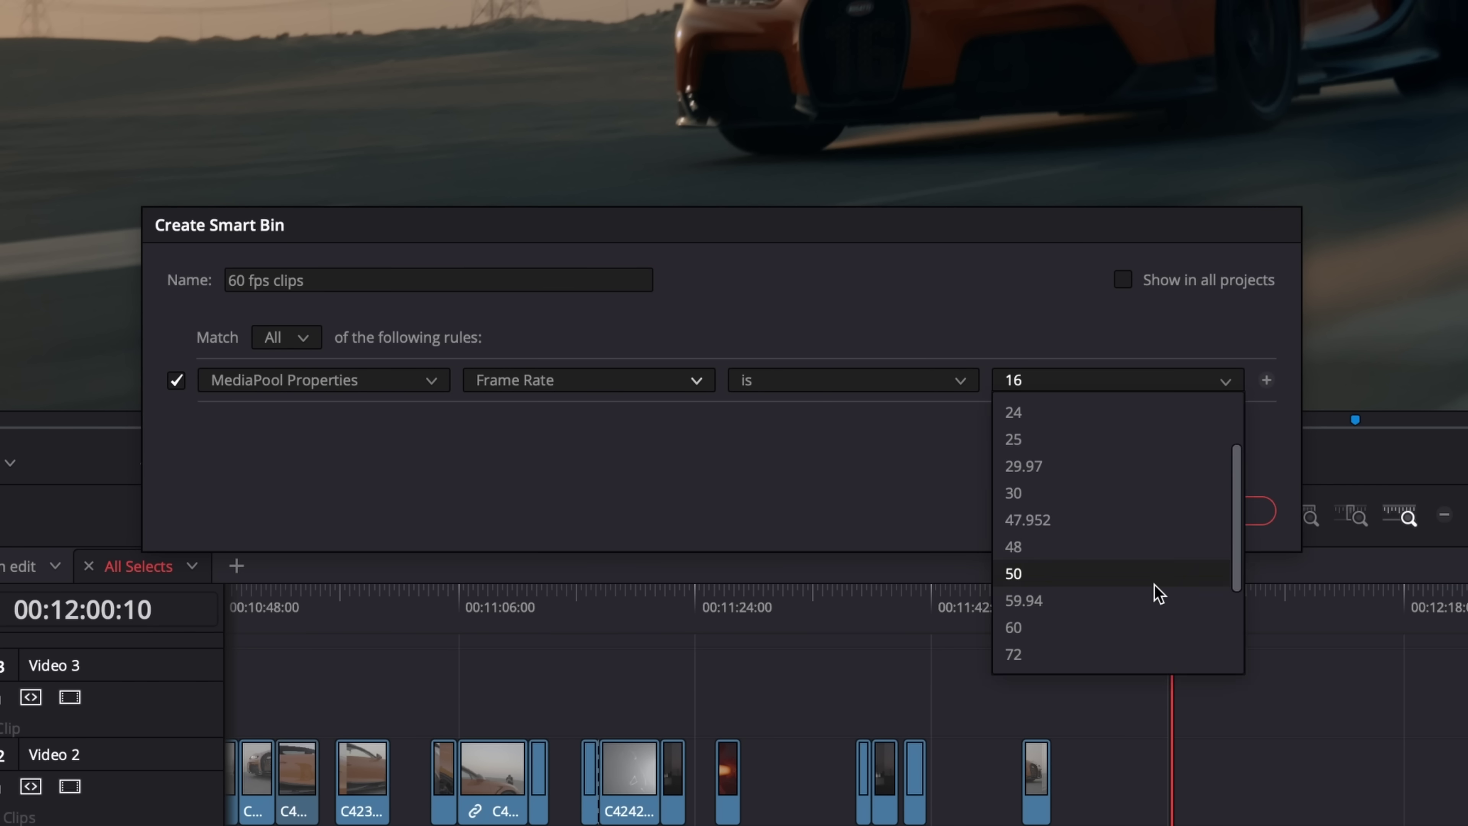
click(1126, 607)
click(1209, 511)
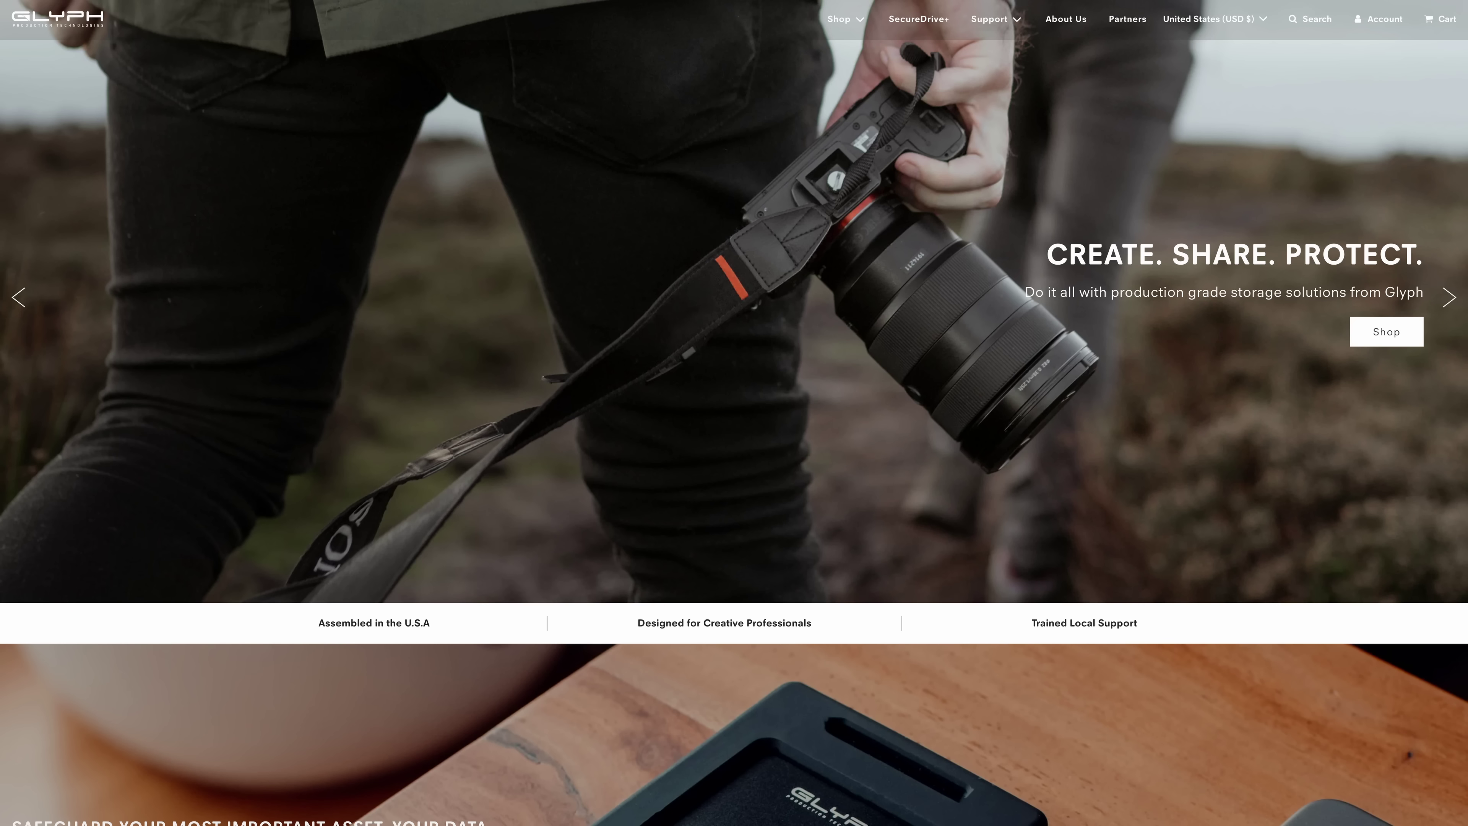
- Scroll down the Glyph page through the Ingest, Edit and Archive drive picks
scroll(734, 413, down, 5)
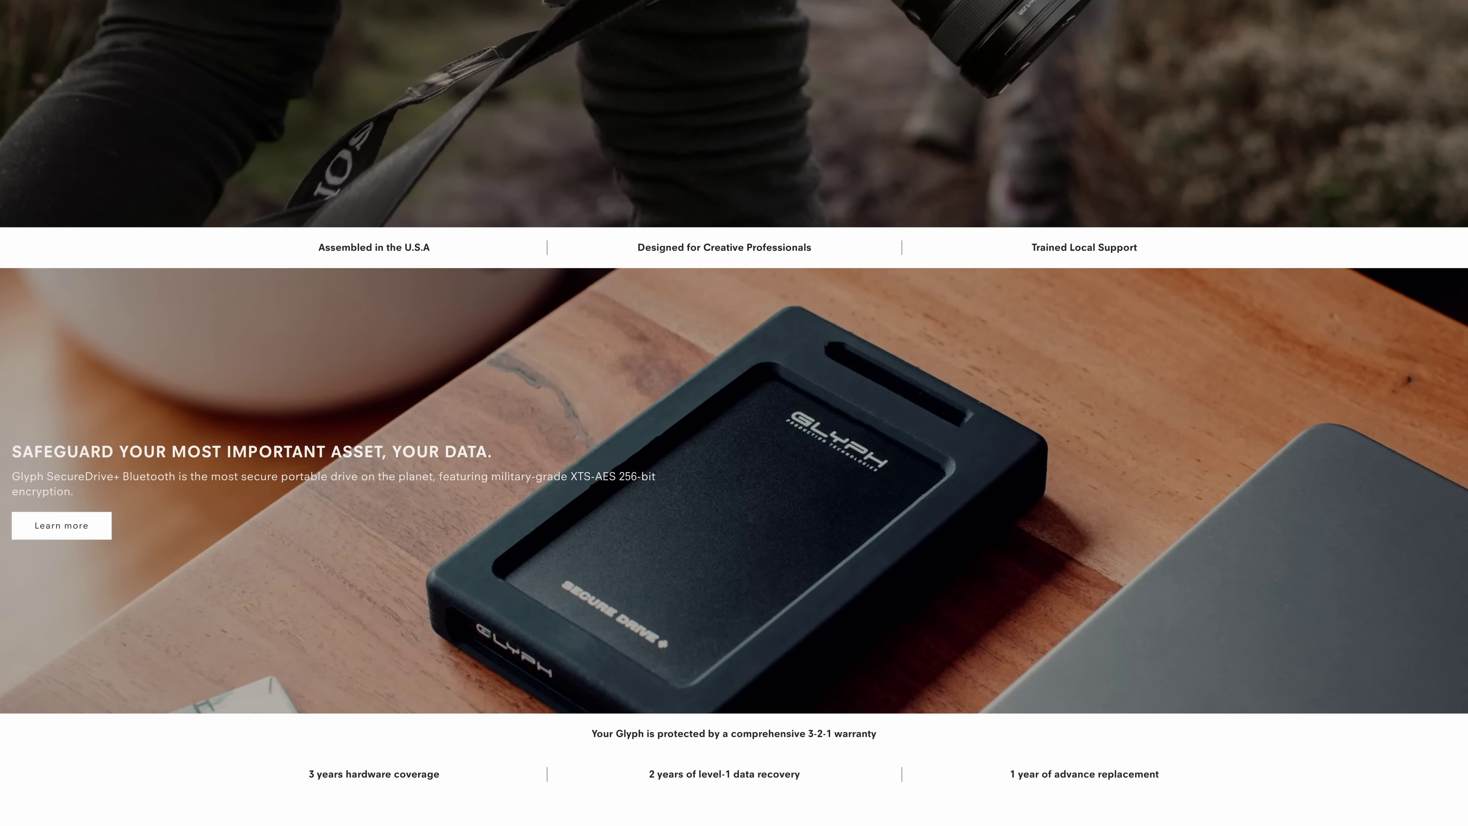
scroll(734, 413, down, 10)
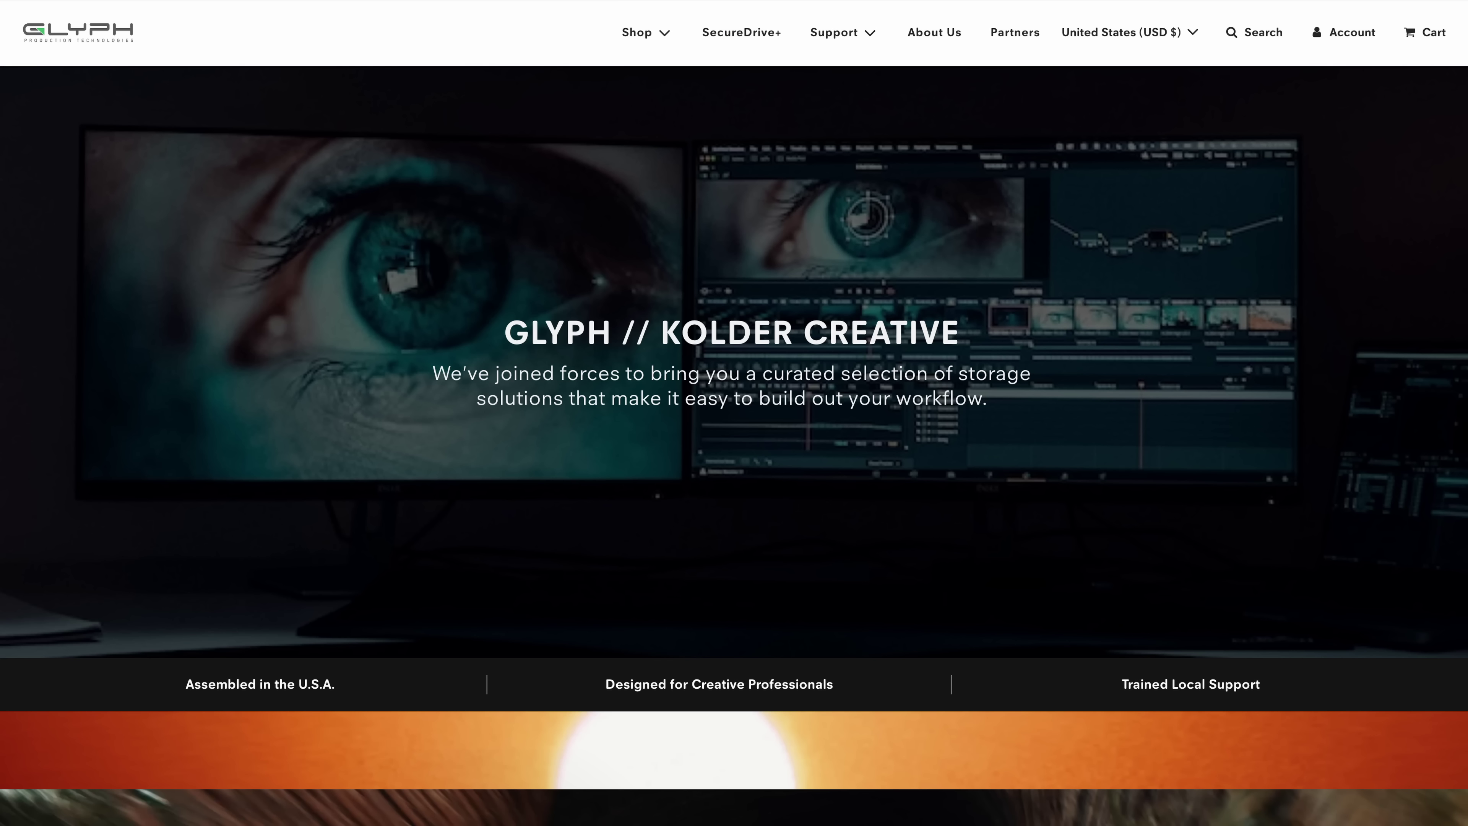
scroll(734, 413, down, 15)
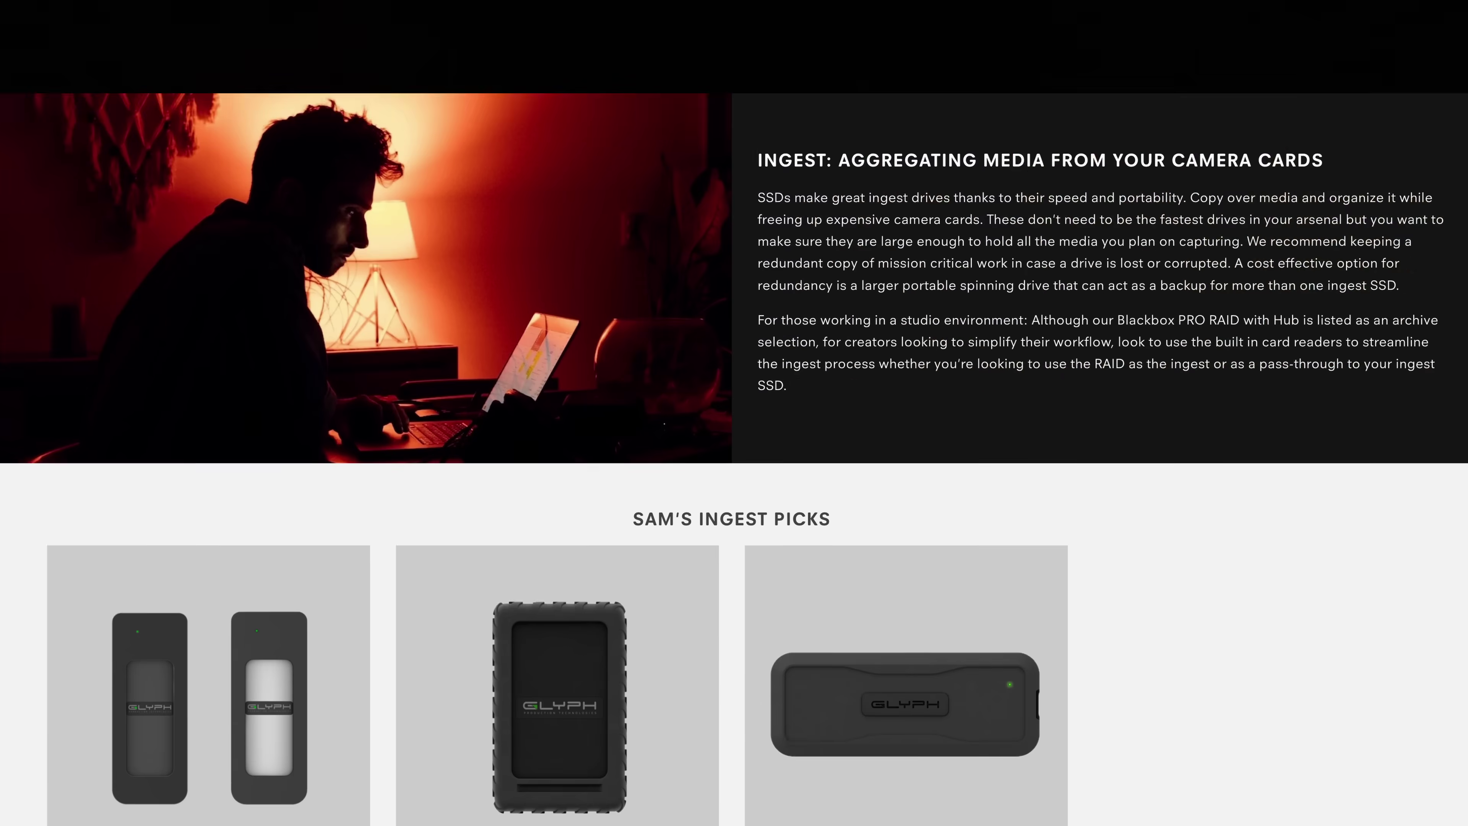
scroll(734, 413, down, 15)
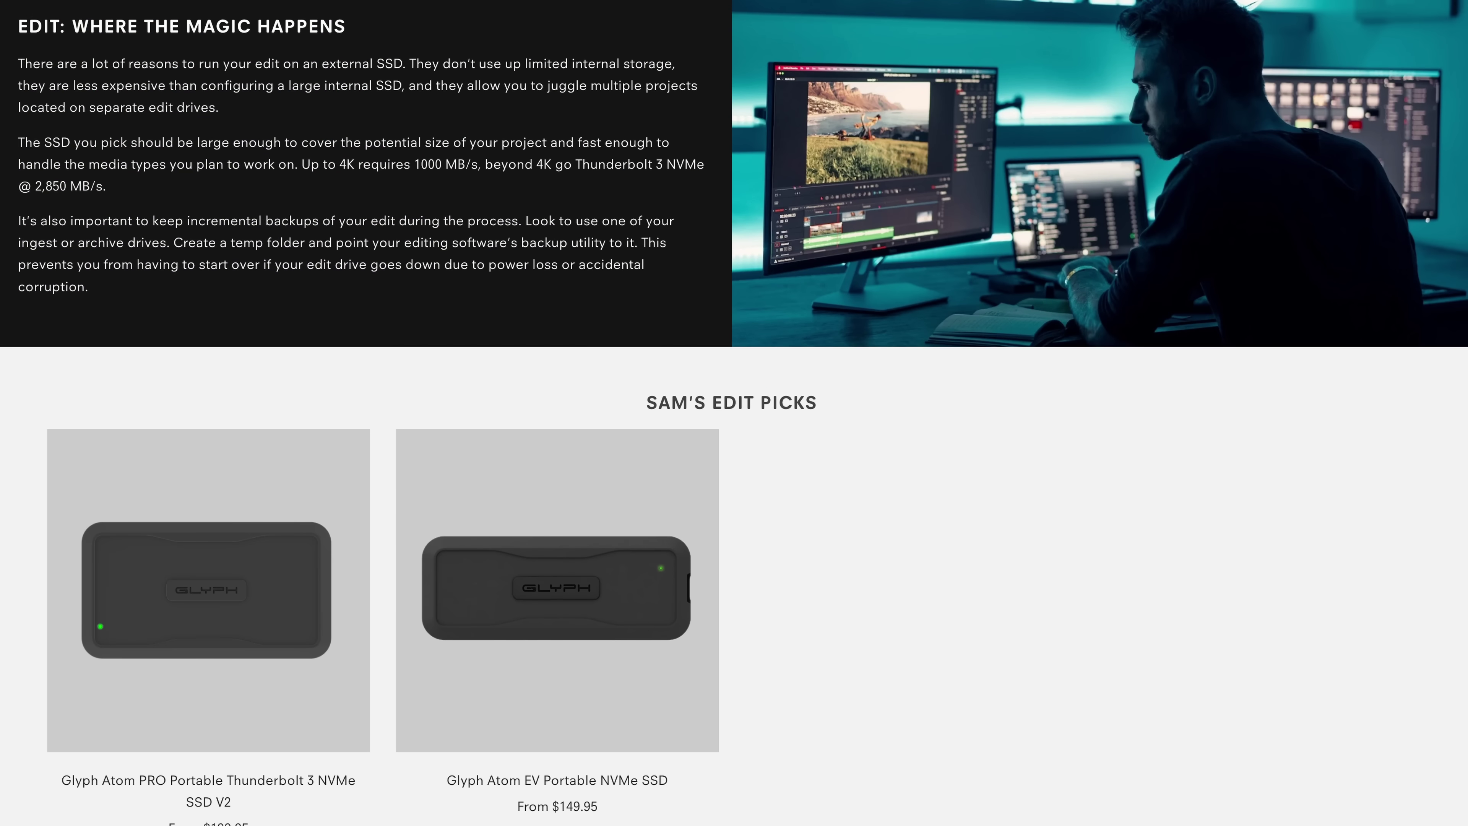
scroll(734, 413, down, 15)
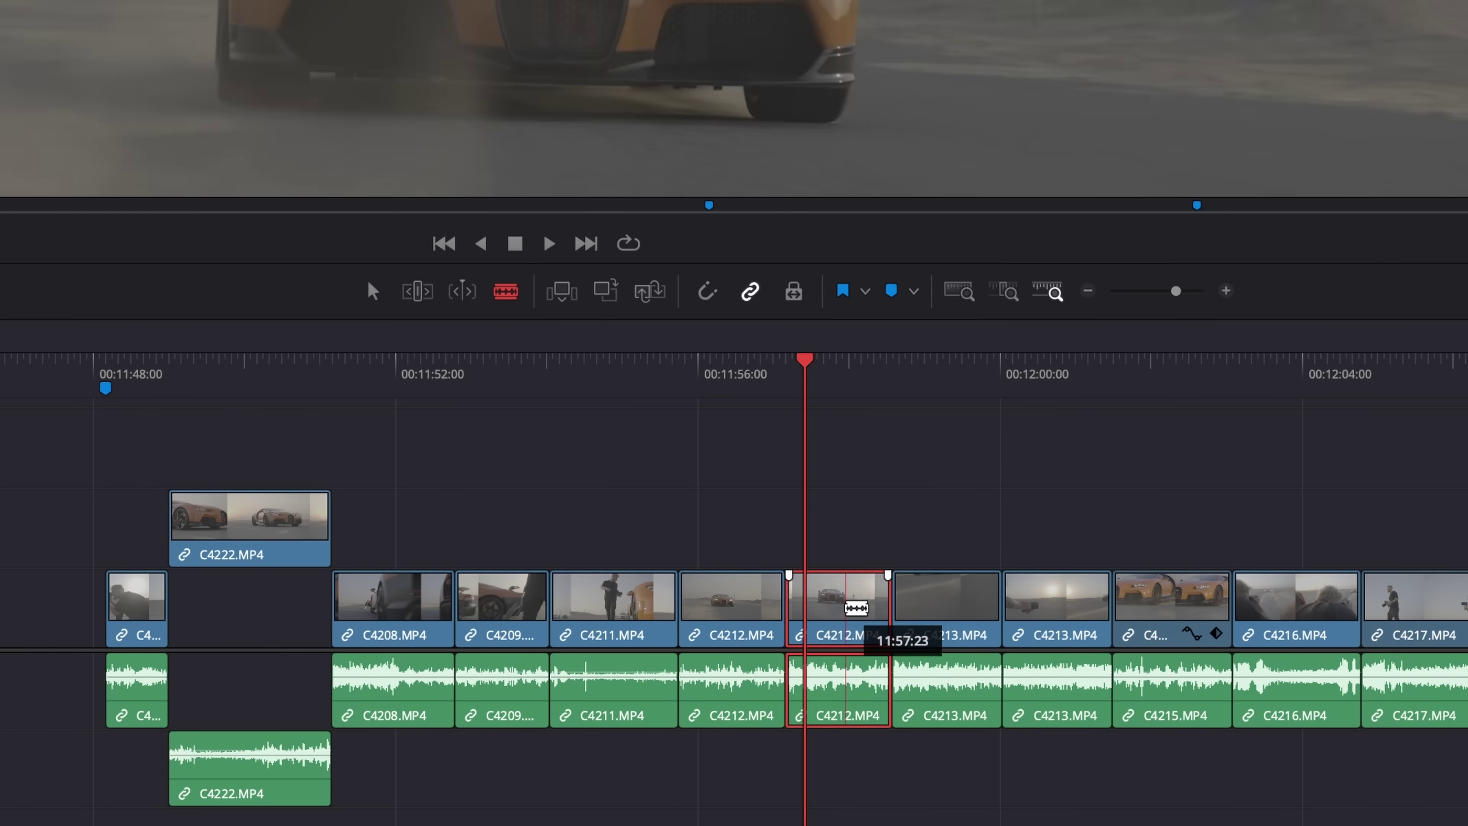
- Blade clip C4212 at two points, leaving a short piece between the cuts
click(849, 602)
click(814, 601)
click(373, 290)
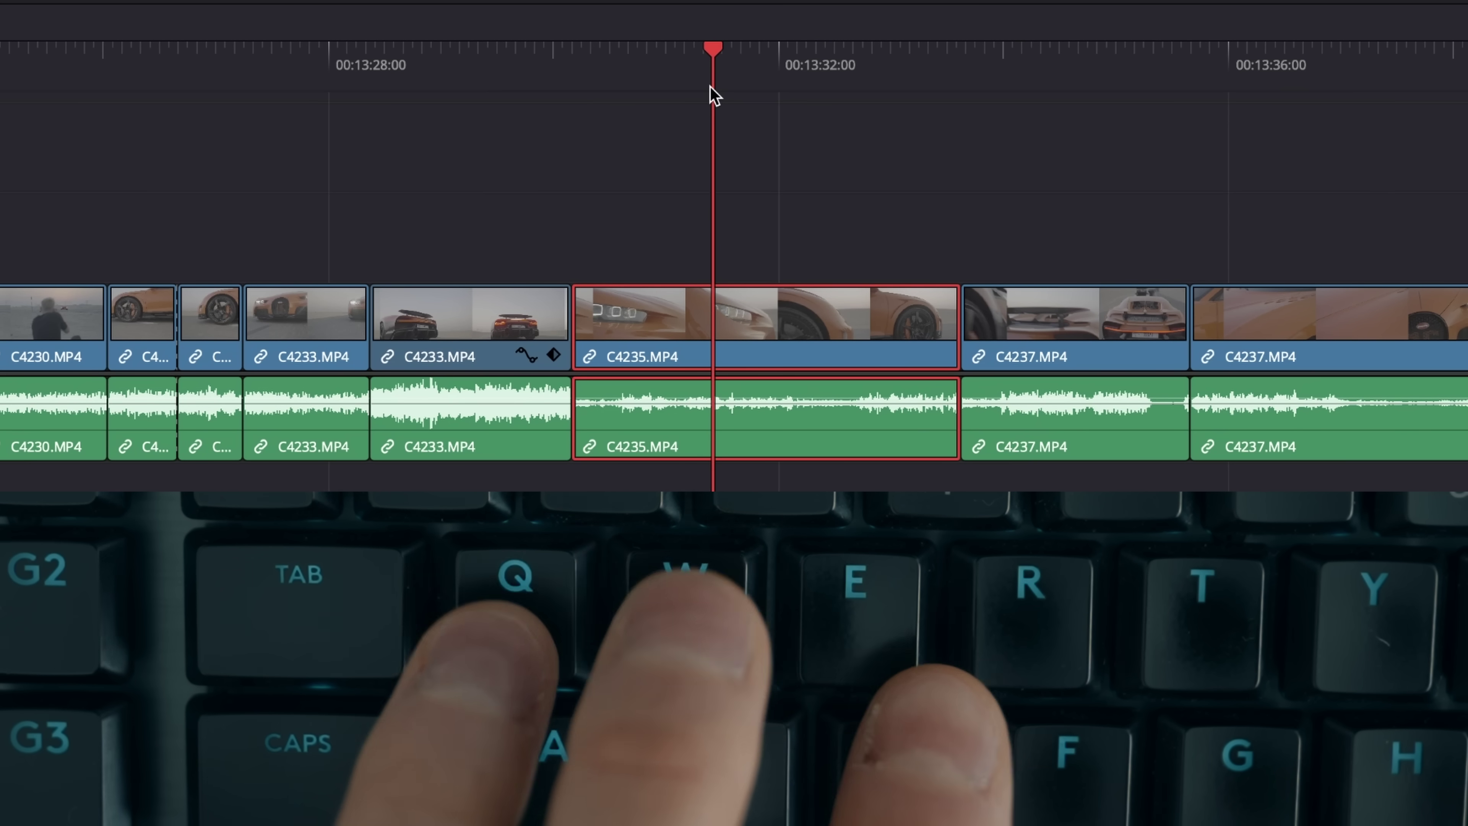
- Ripple-trim C4235's head to the playhead so later clips close up, then split C4235 at the playhead
key(q)
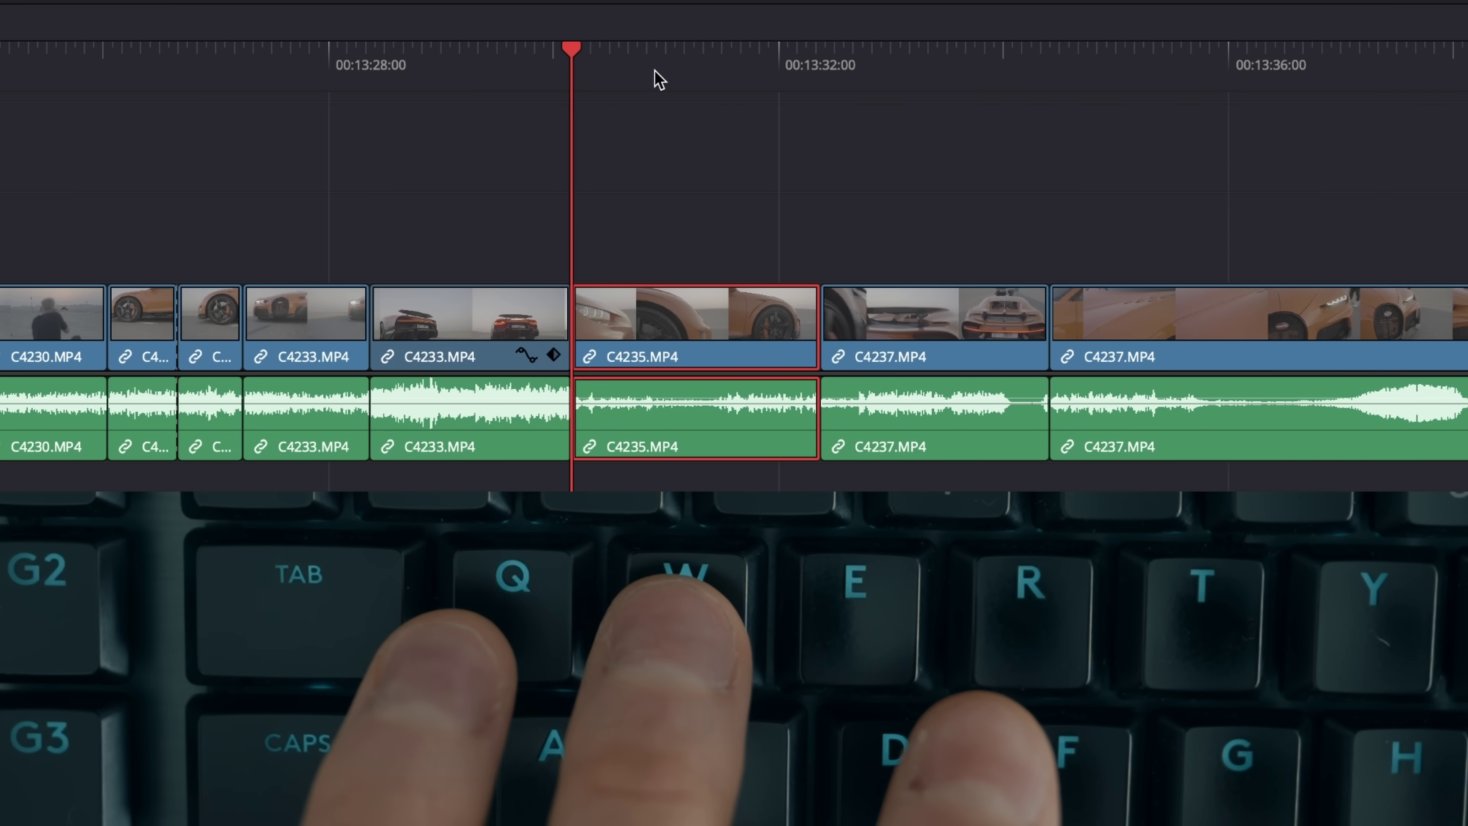
click(665, 62)
key(ctrl+b)
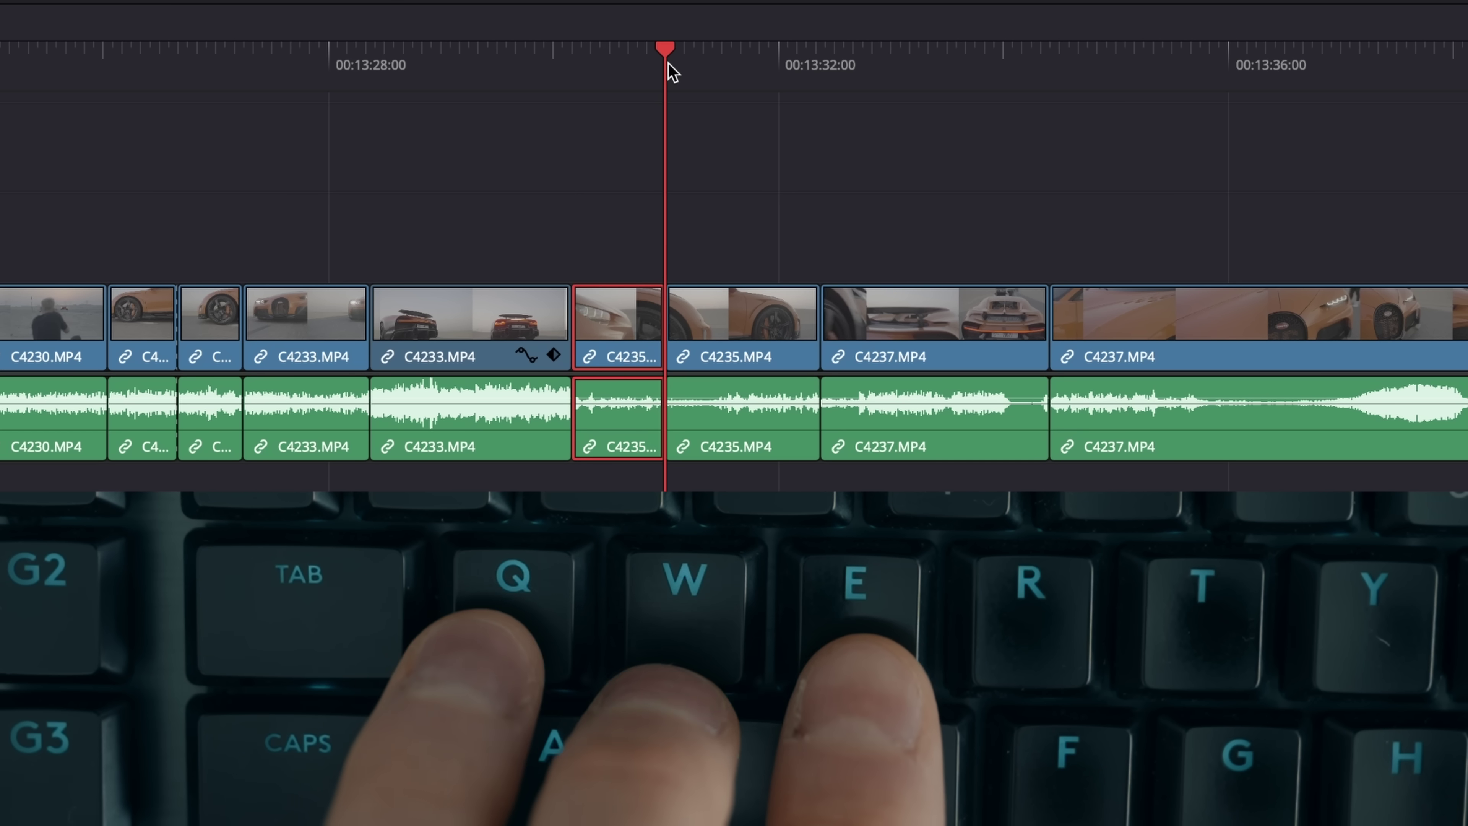
click(773, 58)
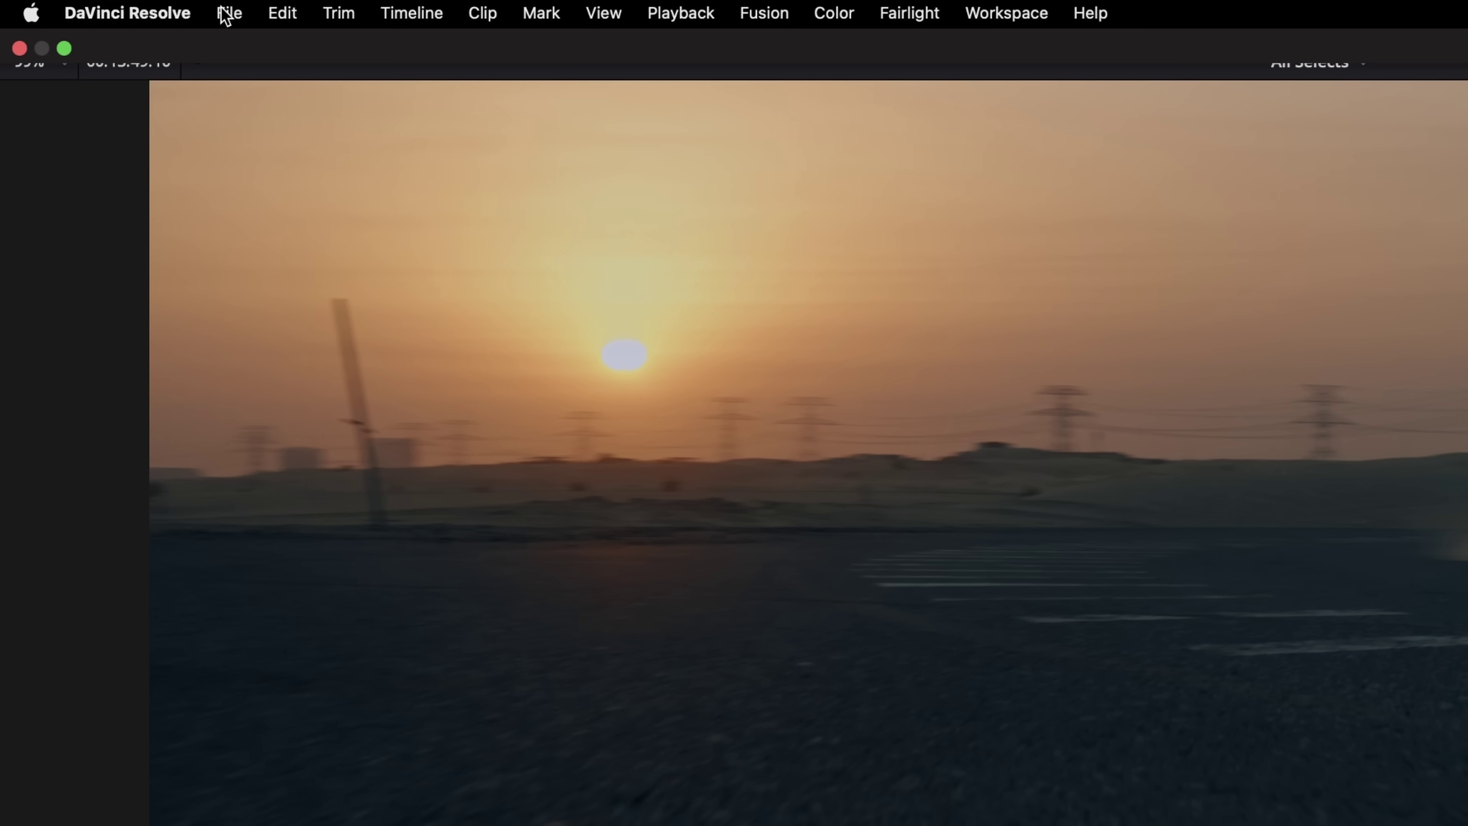
- Open the DaVinci Resolve application menu to reach Keyboard Customization
click(60, 7)
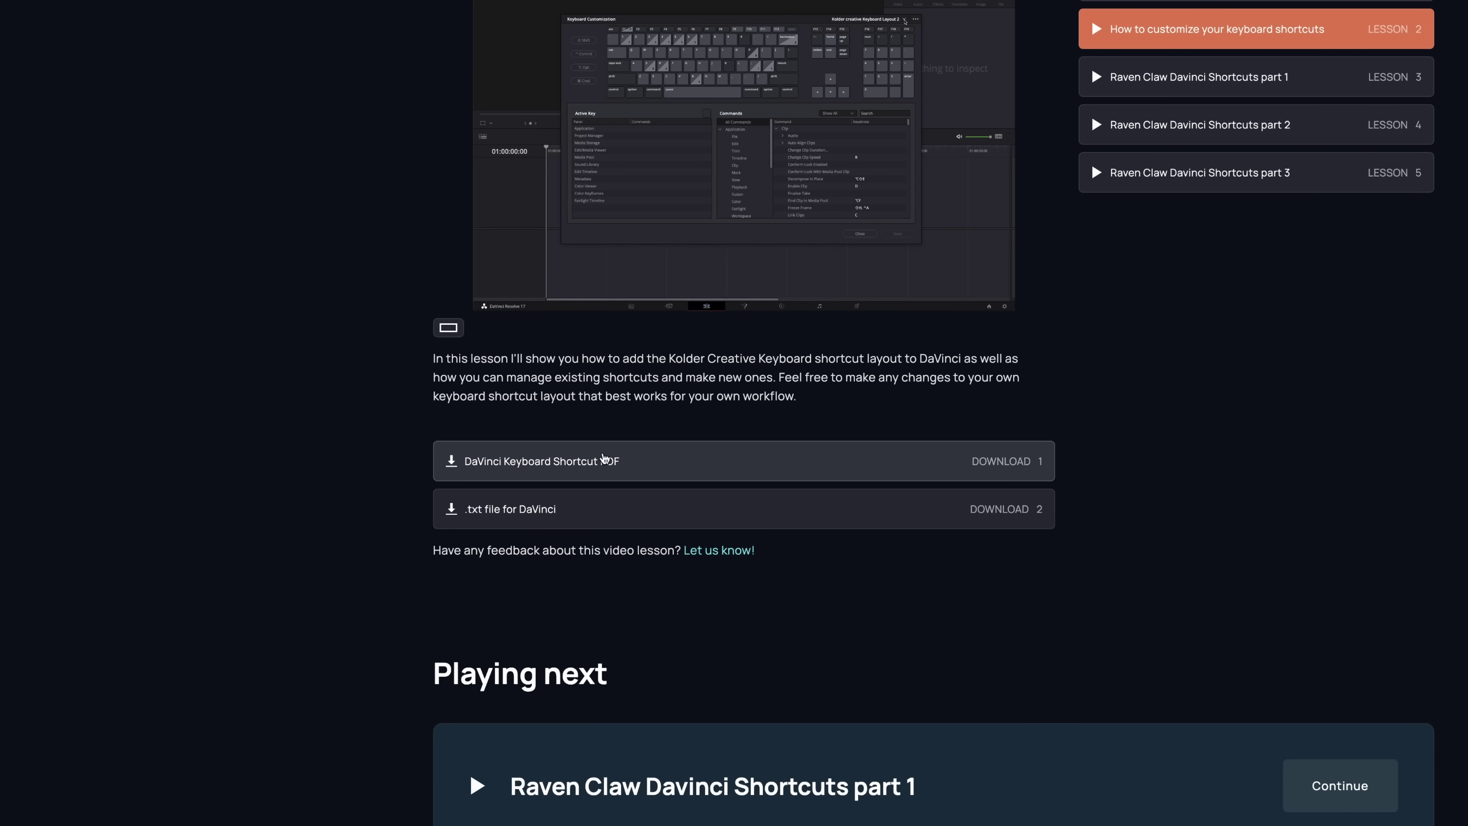
- Download the DaVinci Keyboard Shortcut PDF from the shortcuts lesson page
click(604, 460)
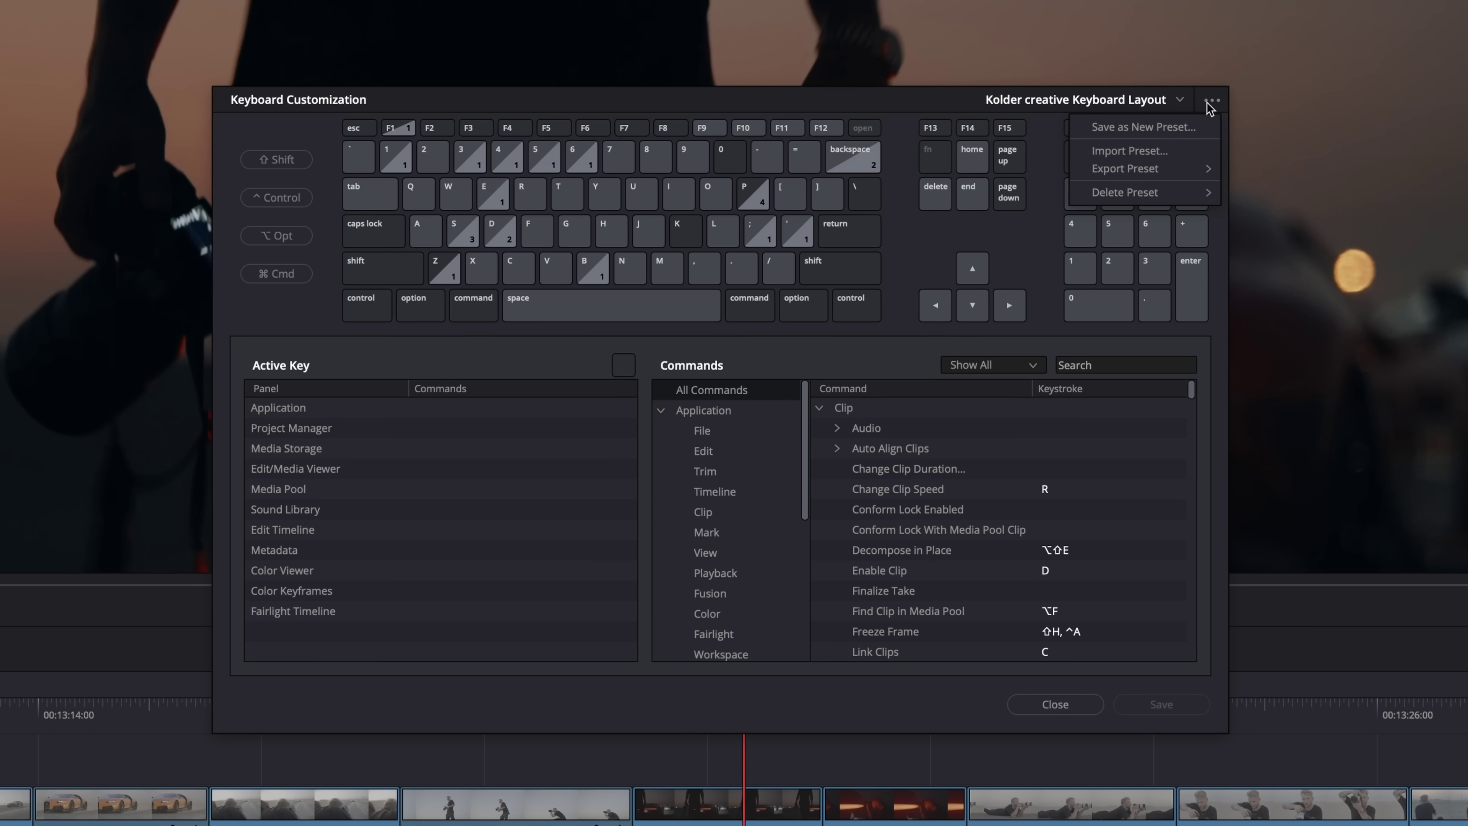
- Import the Kolder_creative_Keyboard_Layout text file from the Desktop as a keyboard preset
click(1130, 151)
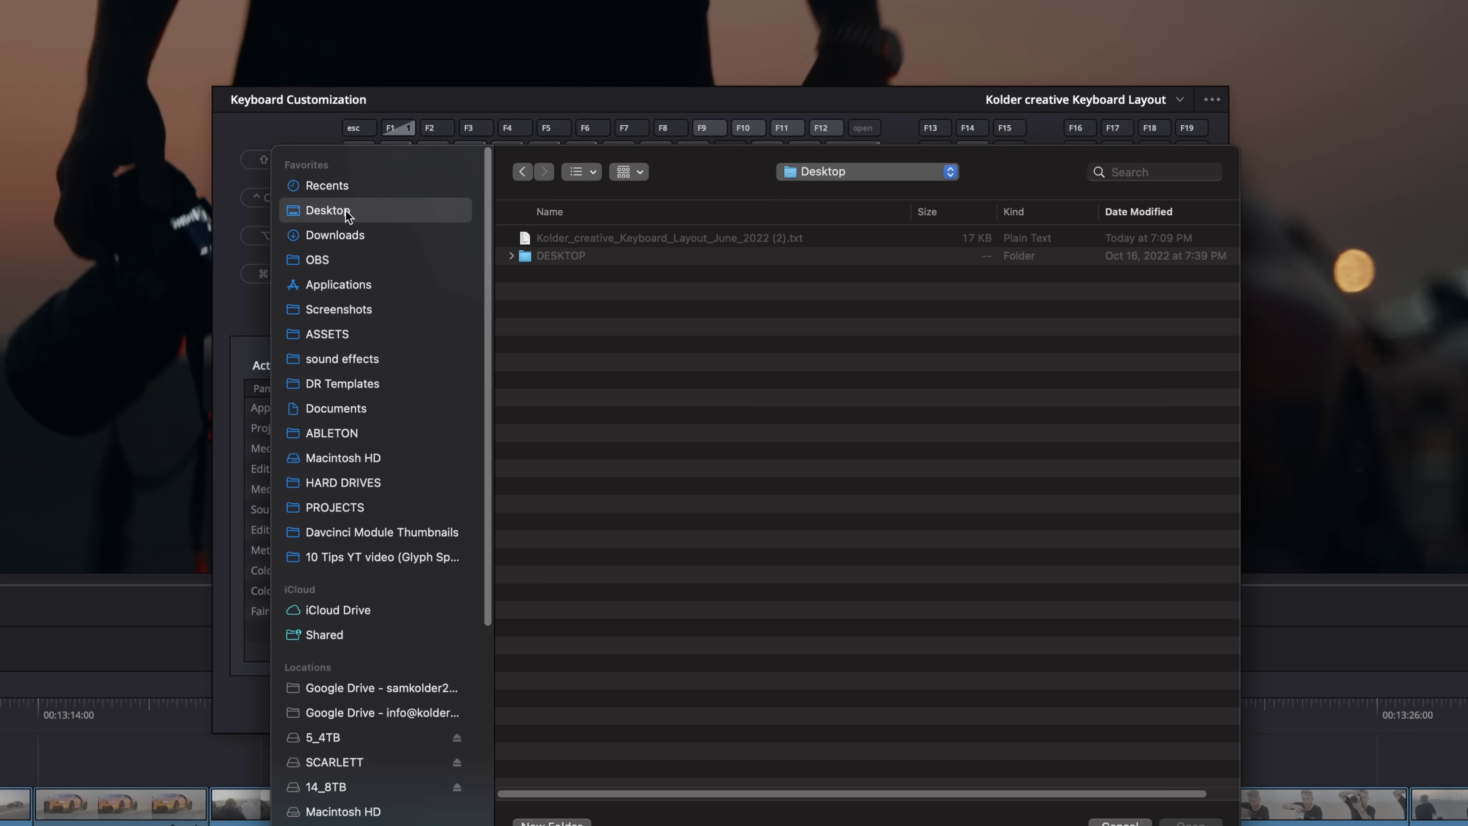
click(629, 243)
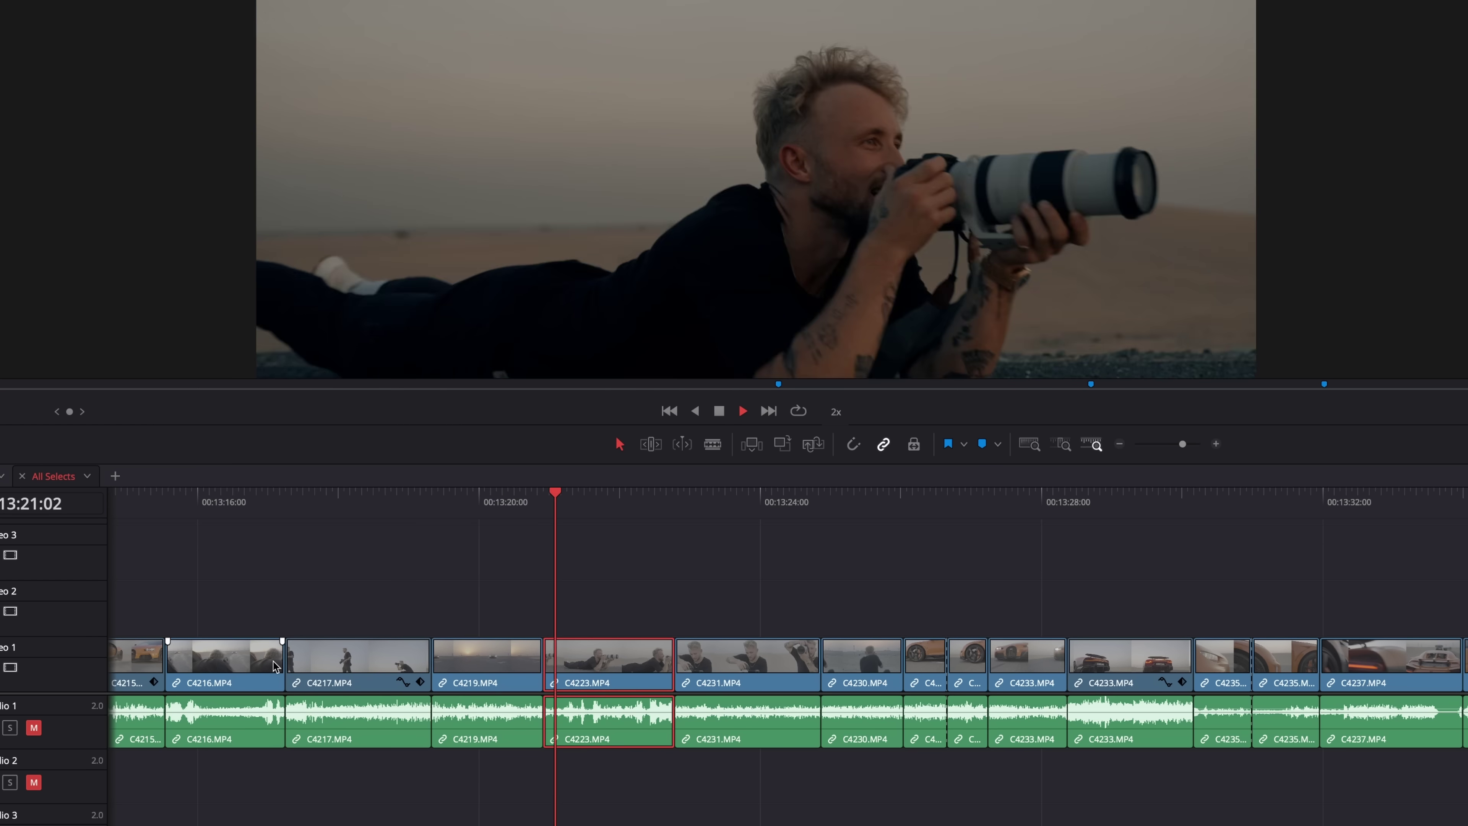
- Raise forward timeline playback from 2x to 4x with L
key(l)
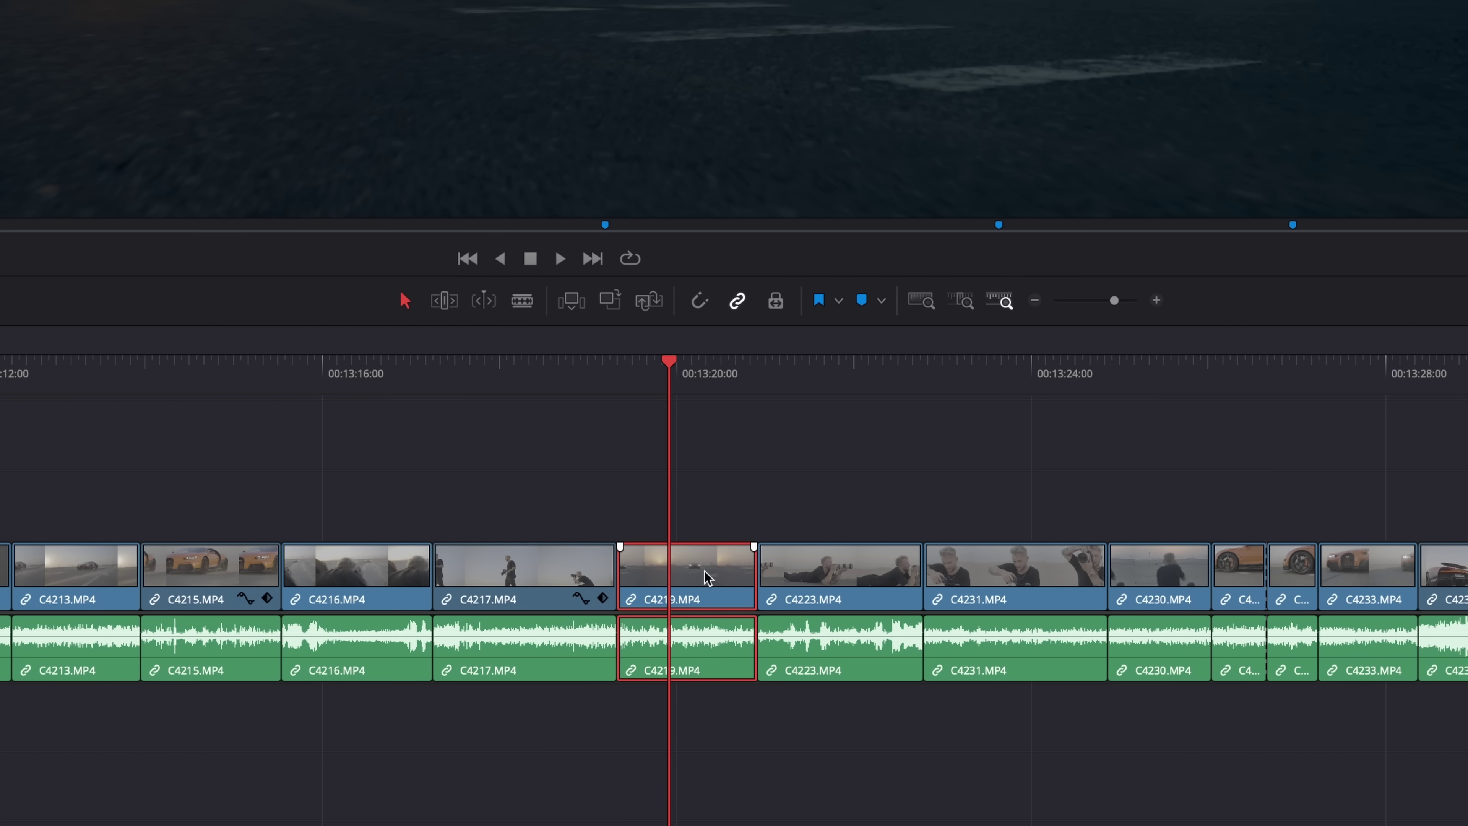
- Ripple-delete clip C4219 with the custom shortcut so the following clips close the gap
key(Delete)
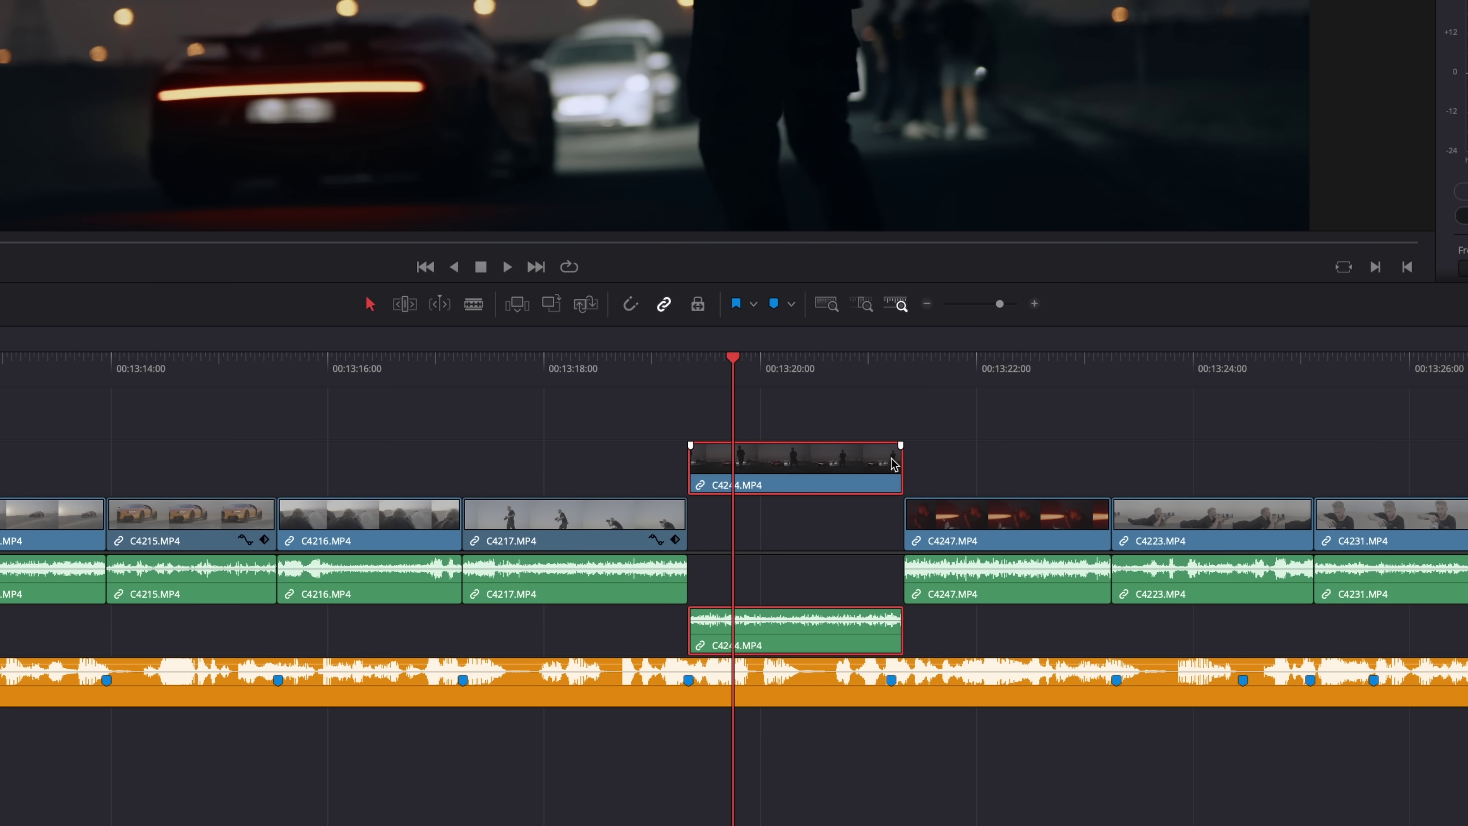
- Extend clip C4244 at its end and pull its start further back
mouse_move(899, 461)
mouse_down()
mouse_move(1350, 462)
mouse_move(905, 461)
mouse_up()
drag(691, 461, 348, 461)
drag(733, 359, 411, 375)
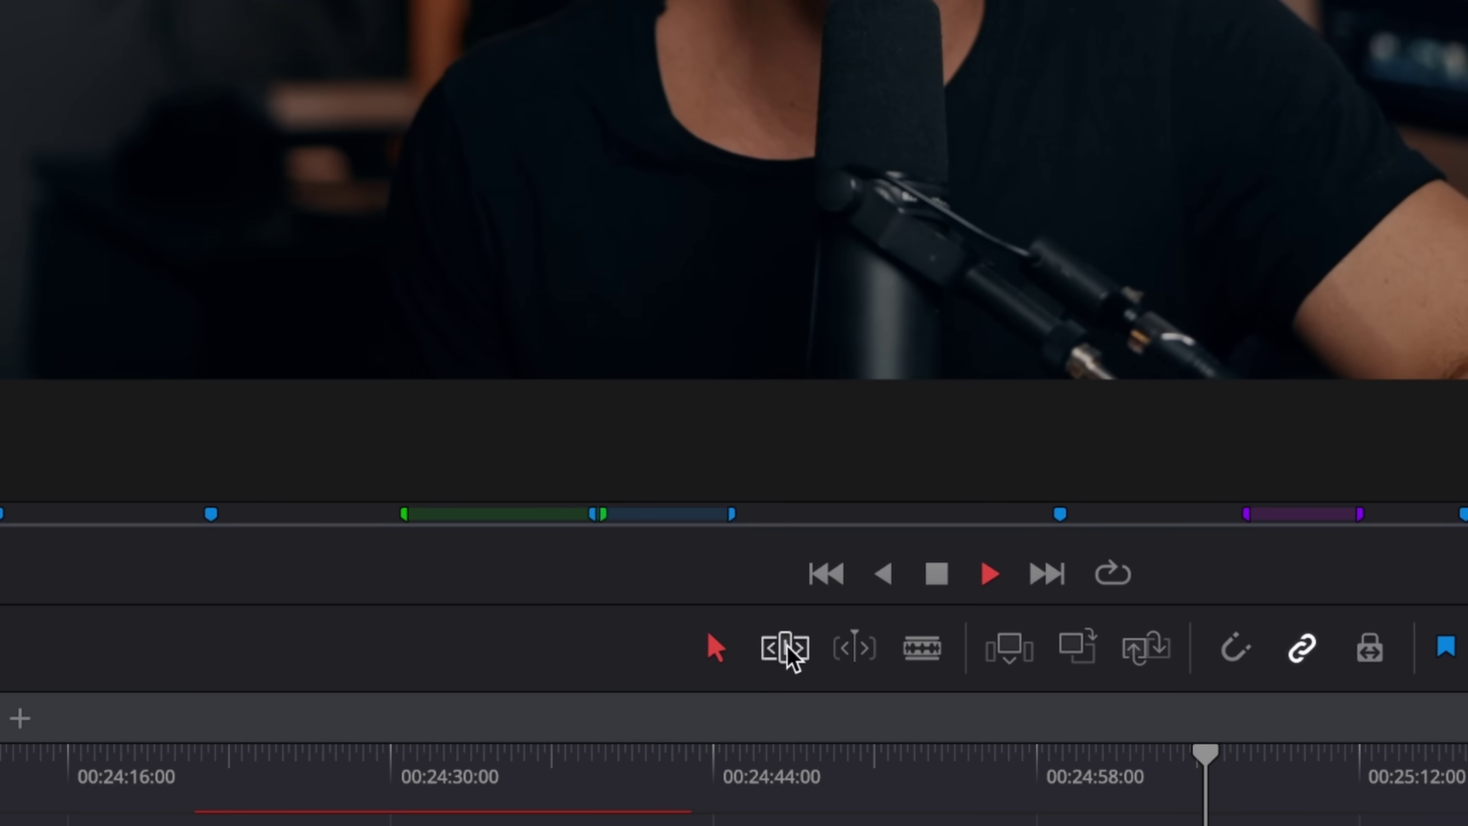
- In Trim Edit mode, slip C4244's footage and adjust its edit point with C4247
click(785, 649)
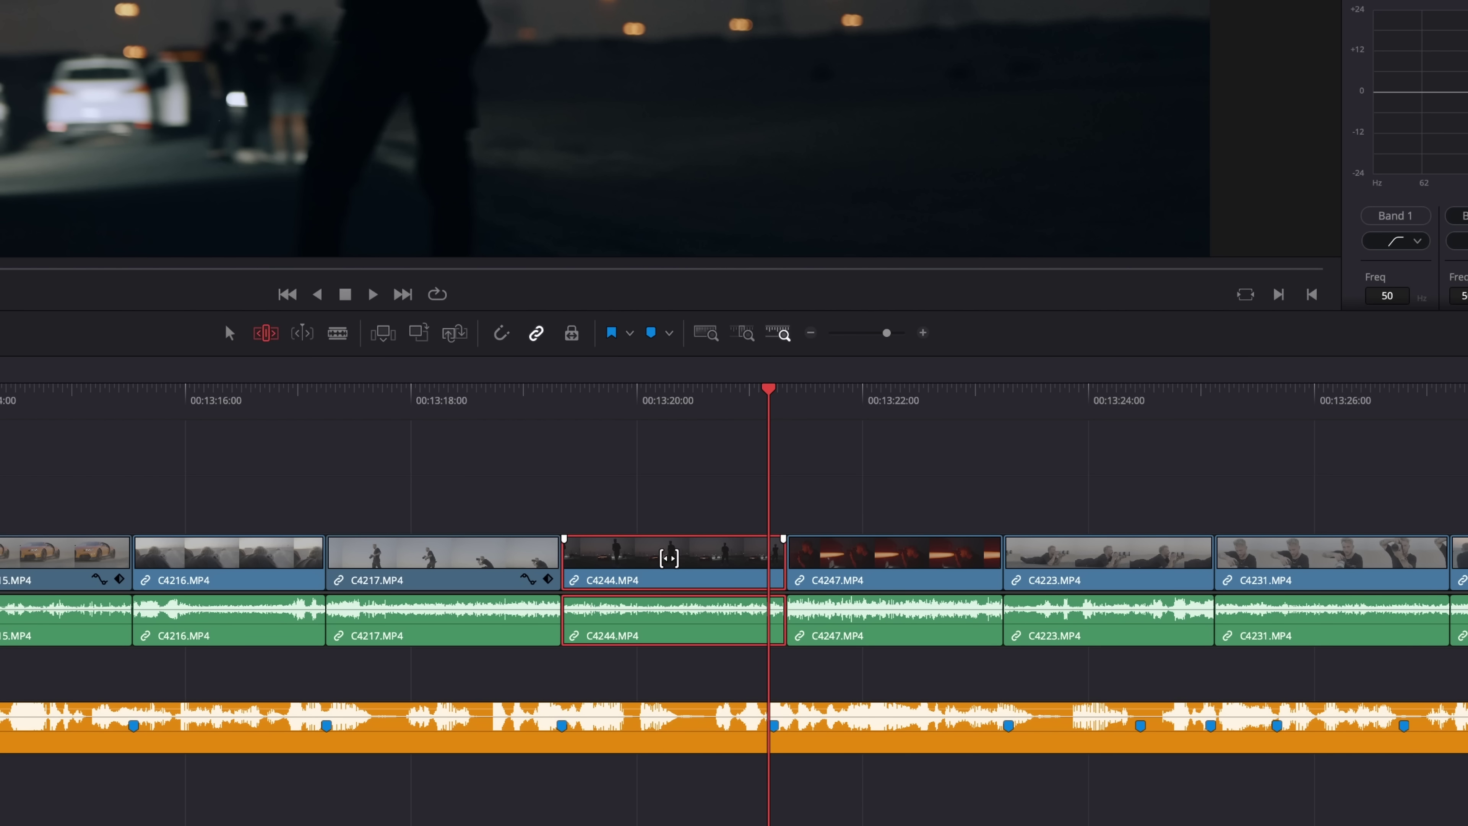
drag(703, 554, 761, 551)
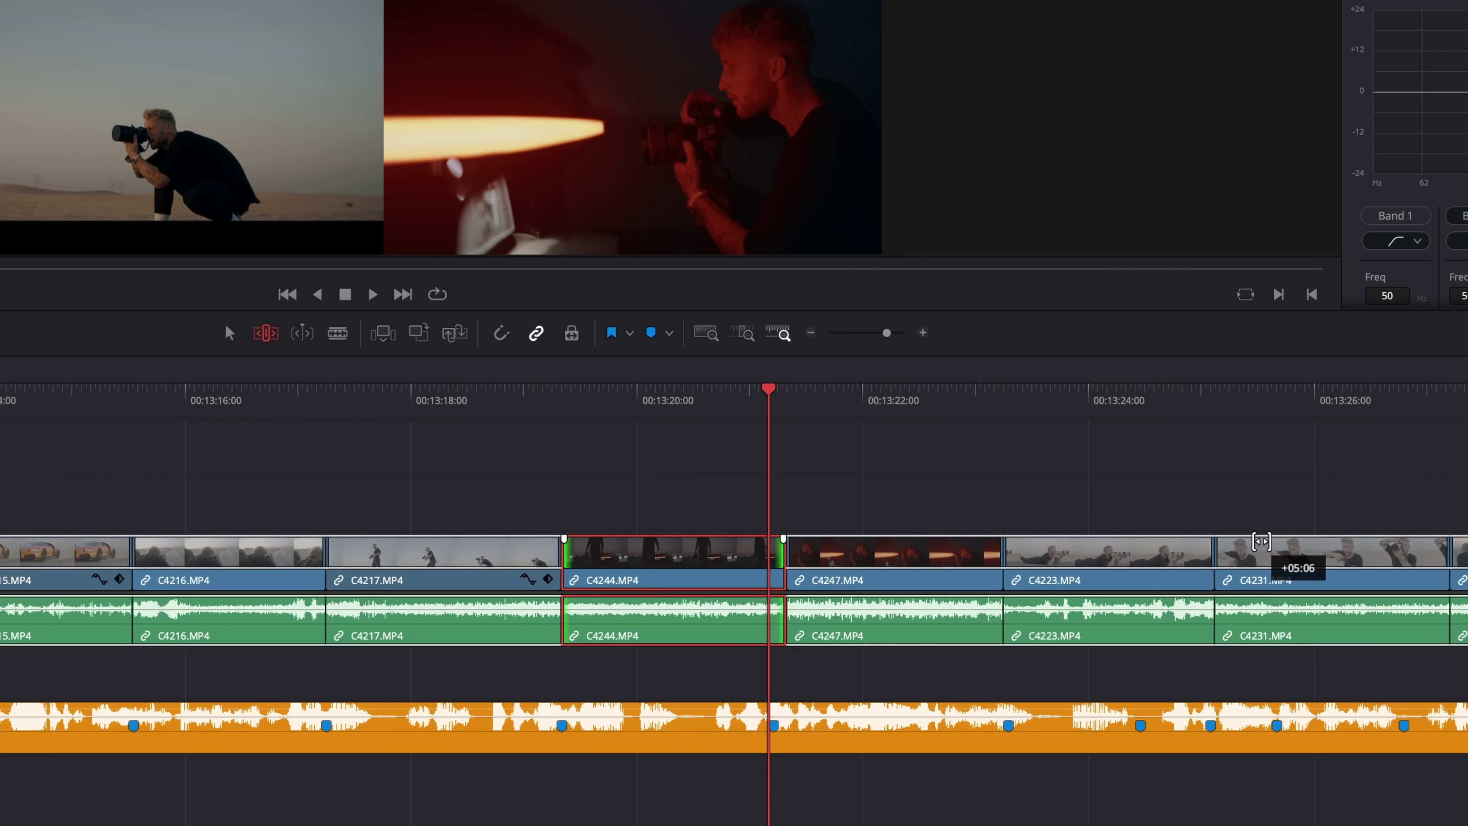
drag(1347, 546, 1347, 547)
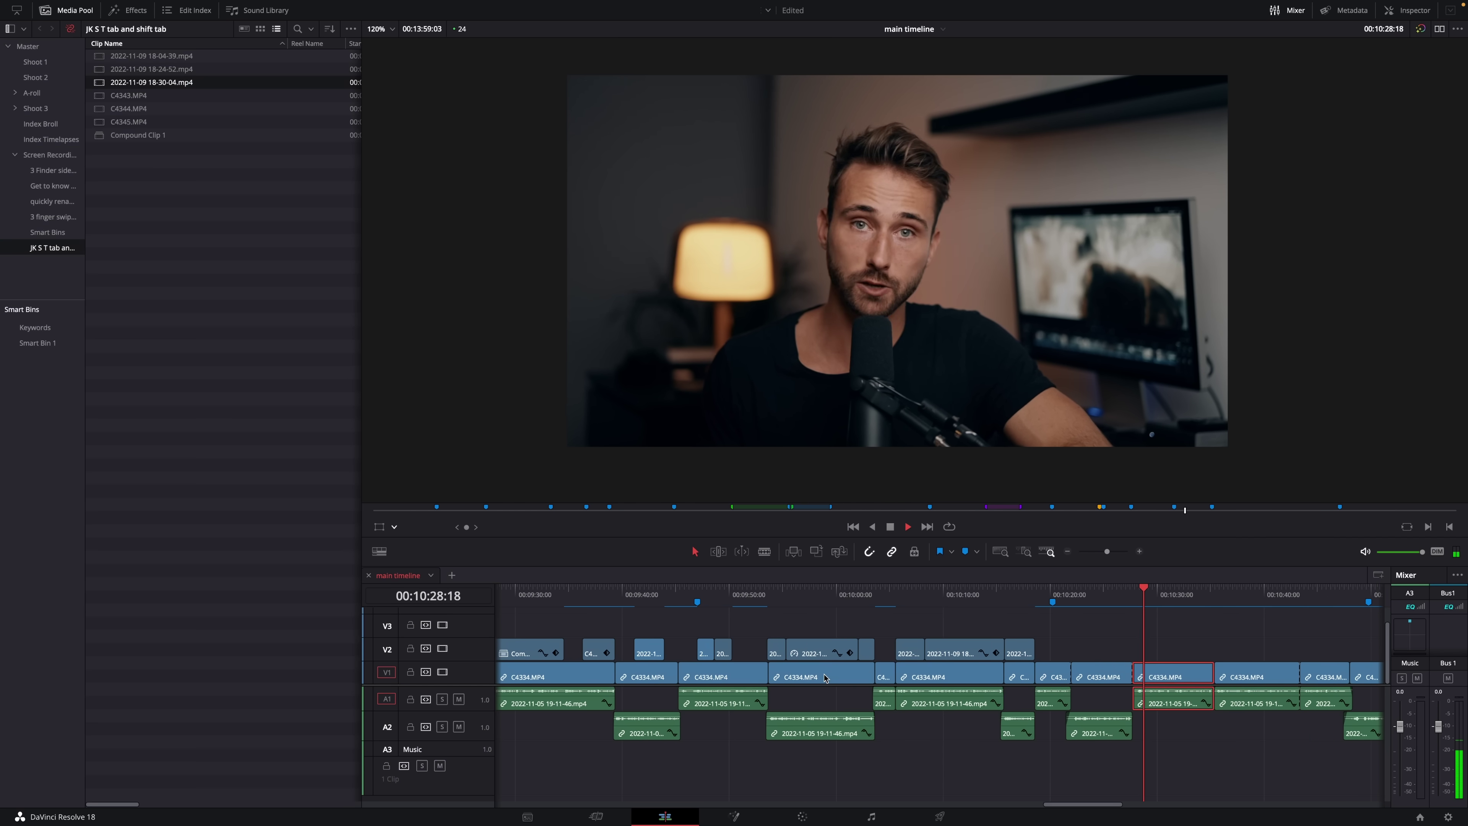
key(ctrl+1)
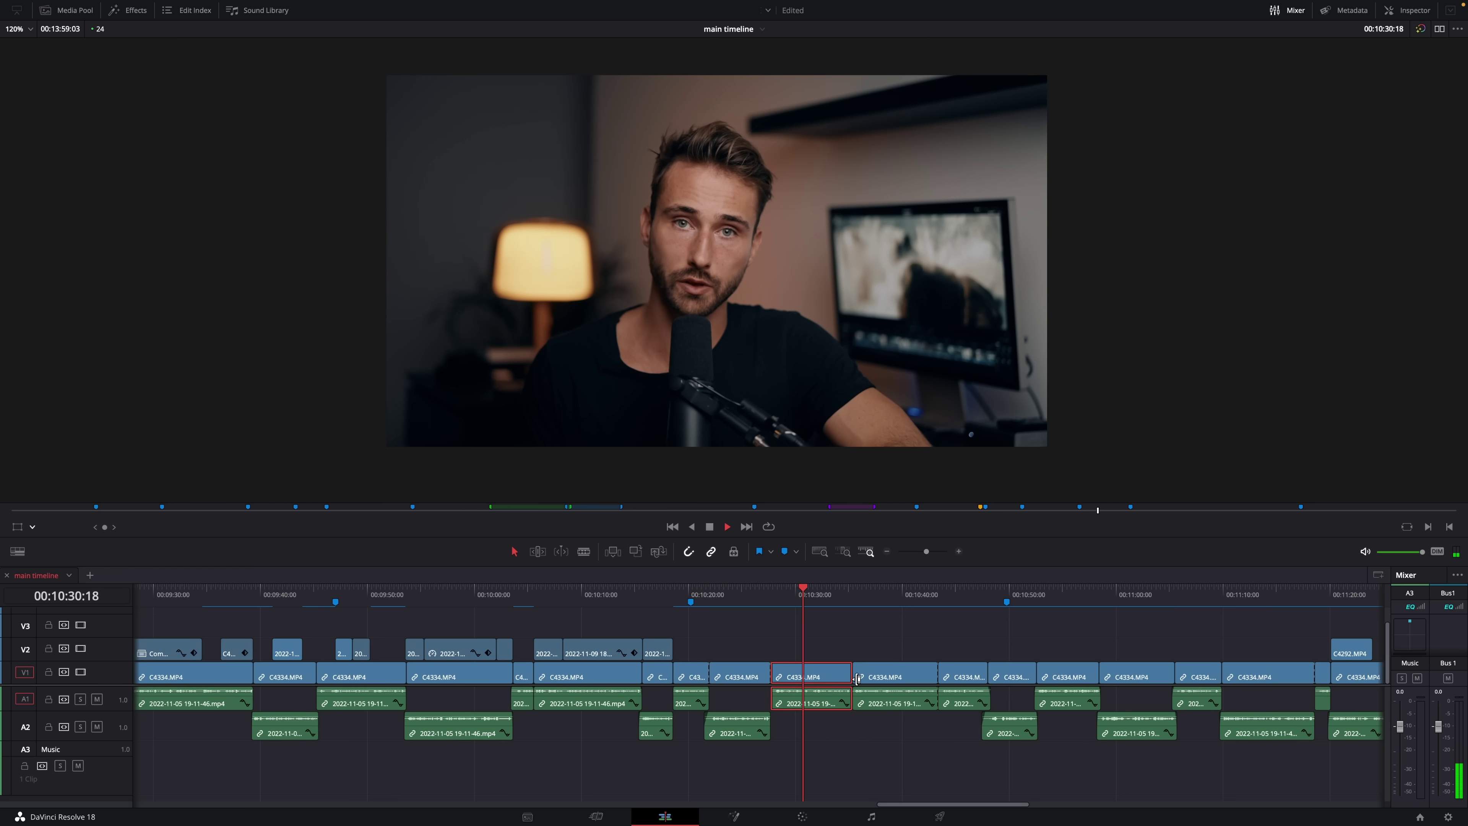
- Show the Media Pool and Inspector with Ctrl+1 and Ctrl+9, then hide both
key(ctrl+9)
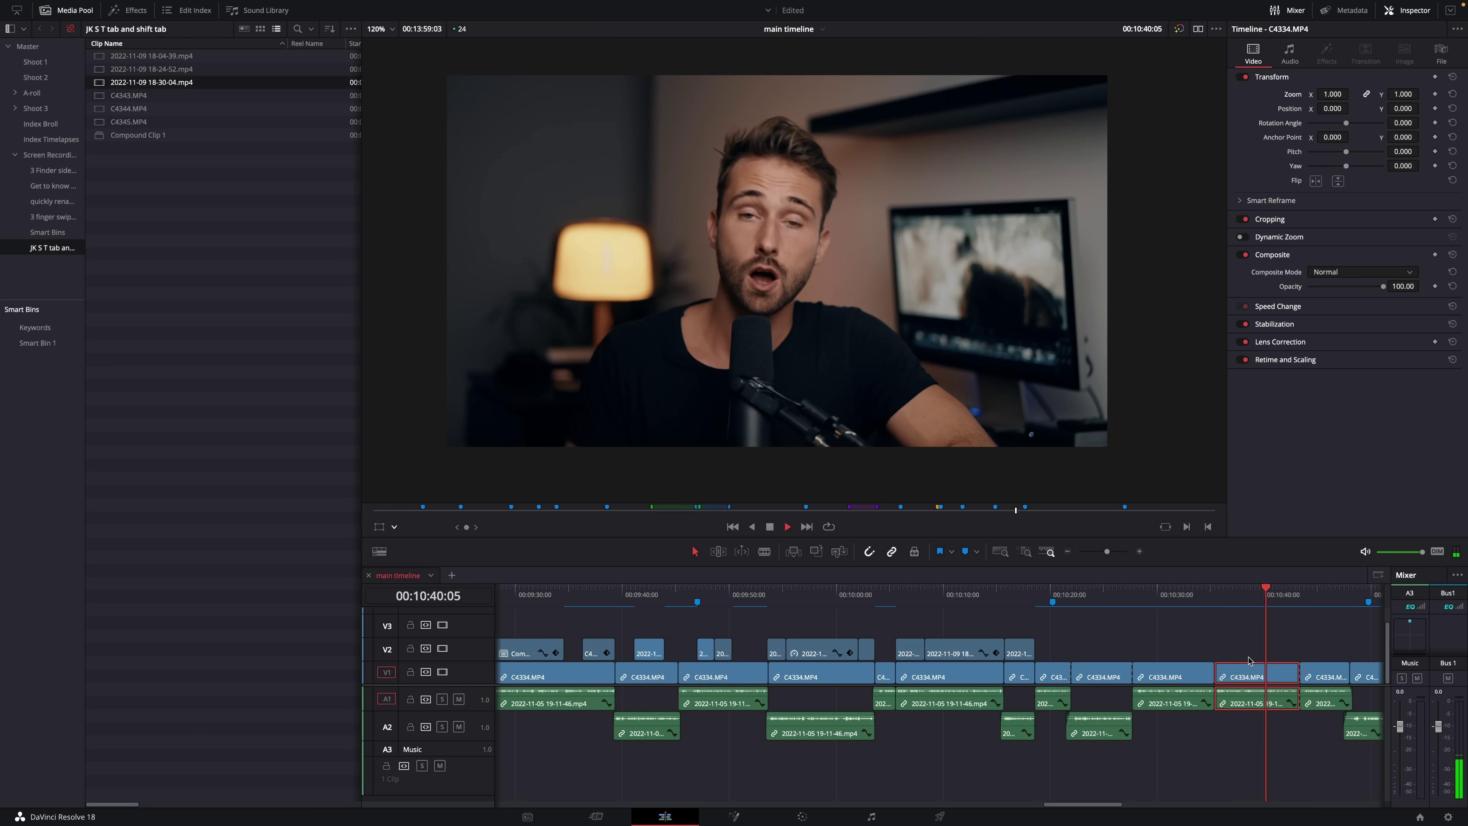
key(ctrl+2)
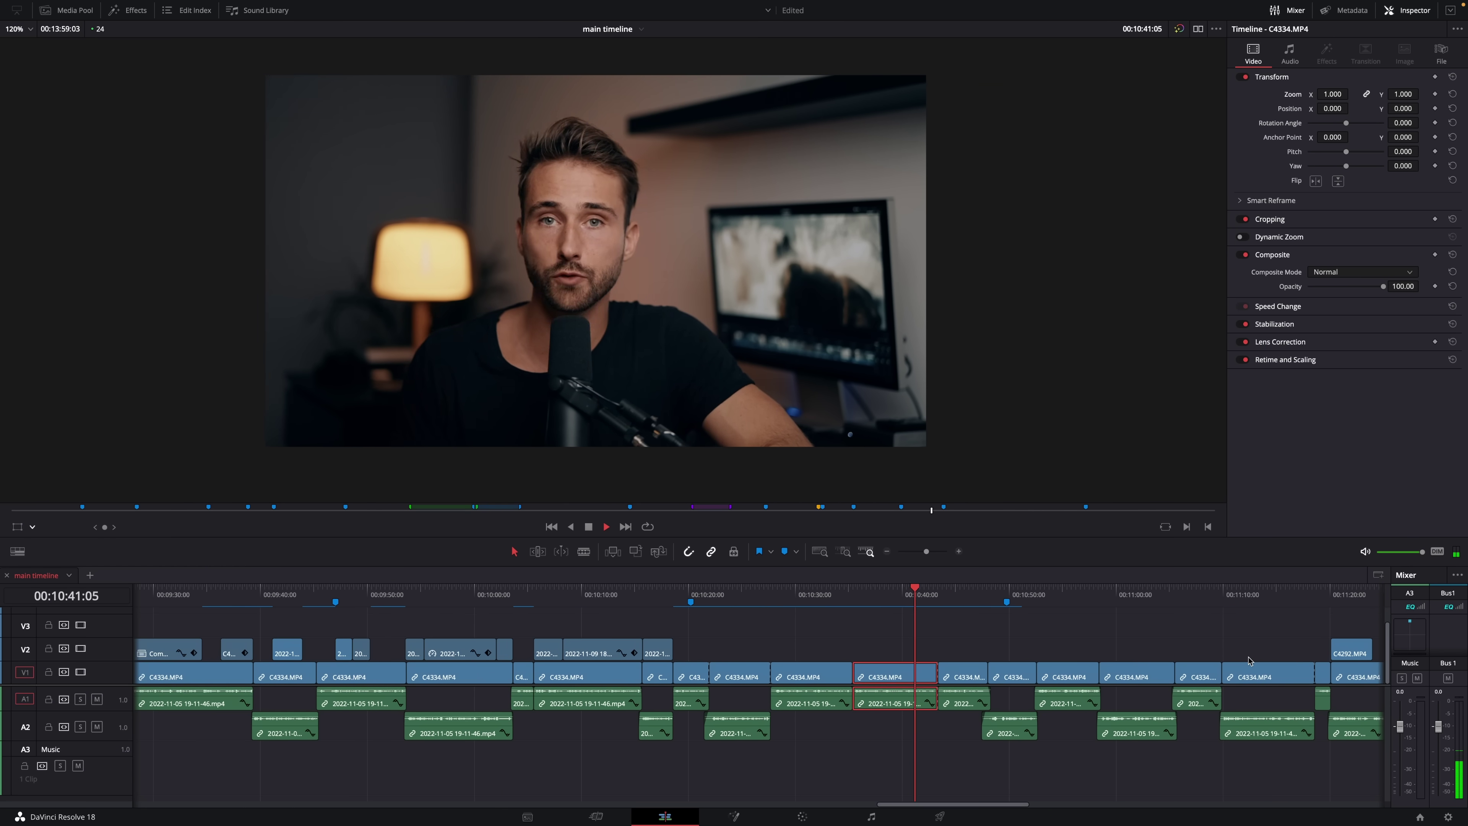
key(ctrl+9)
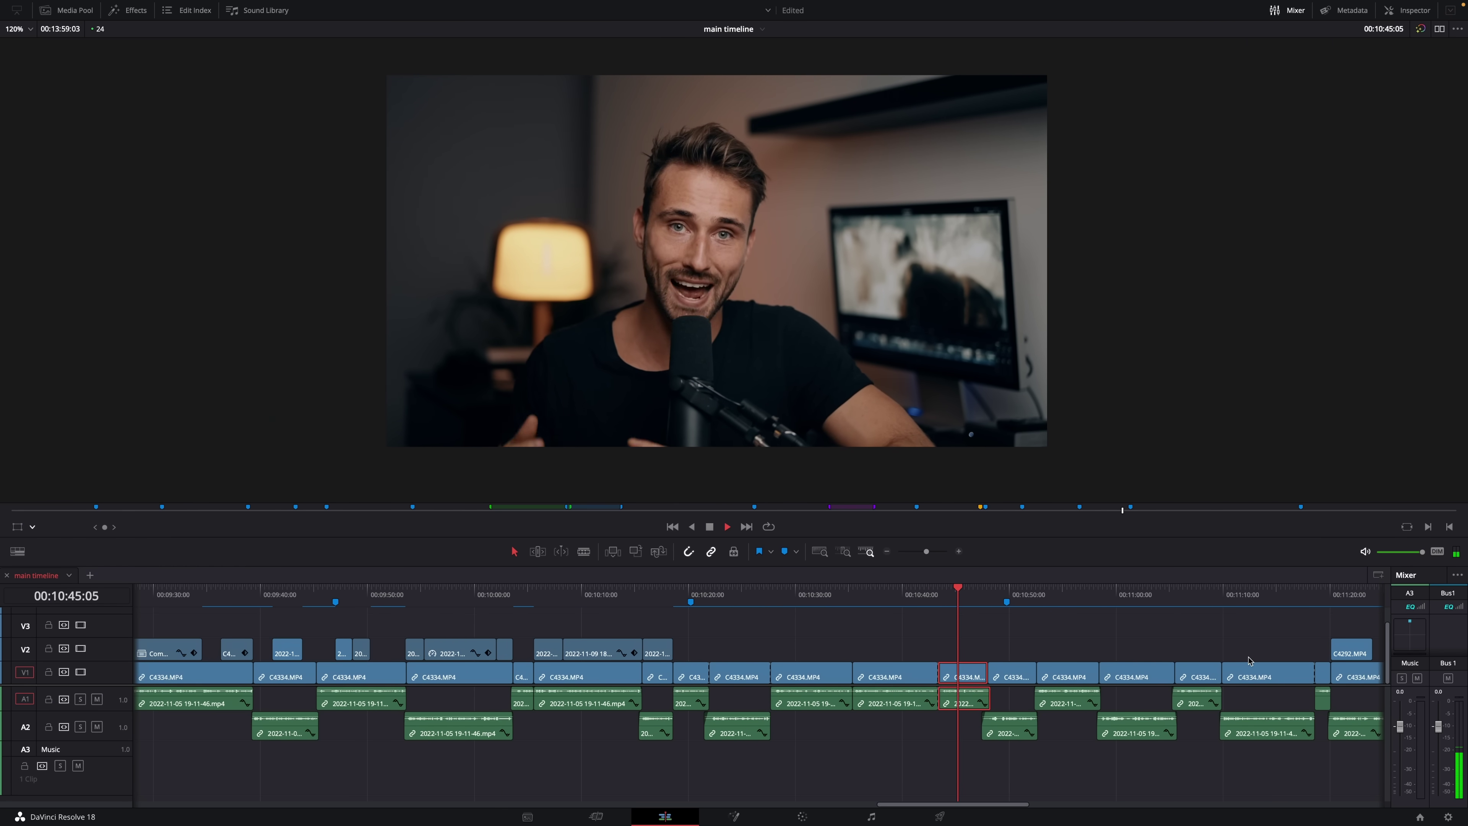
- Cycle the side panel through Effects Library, Edit Index and Sound Library (Ctrl+6, 7, 8)
key(ctrl+6)
key(ctrl+7)
key(ctrl+8)
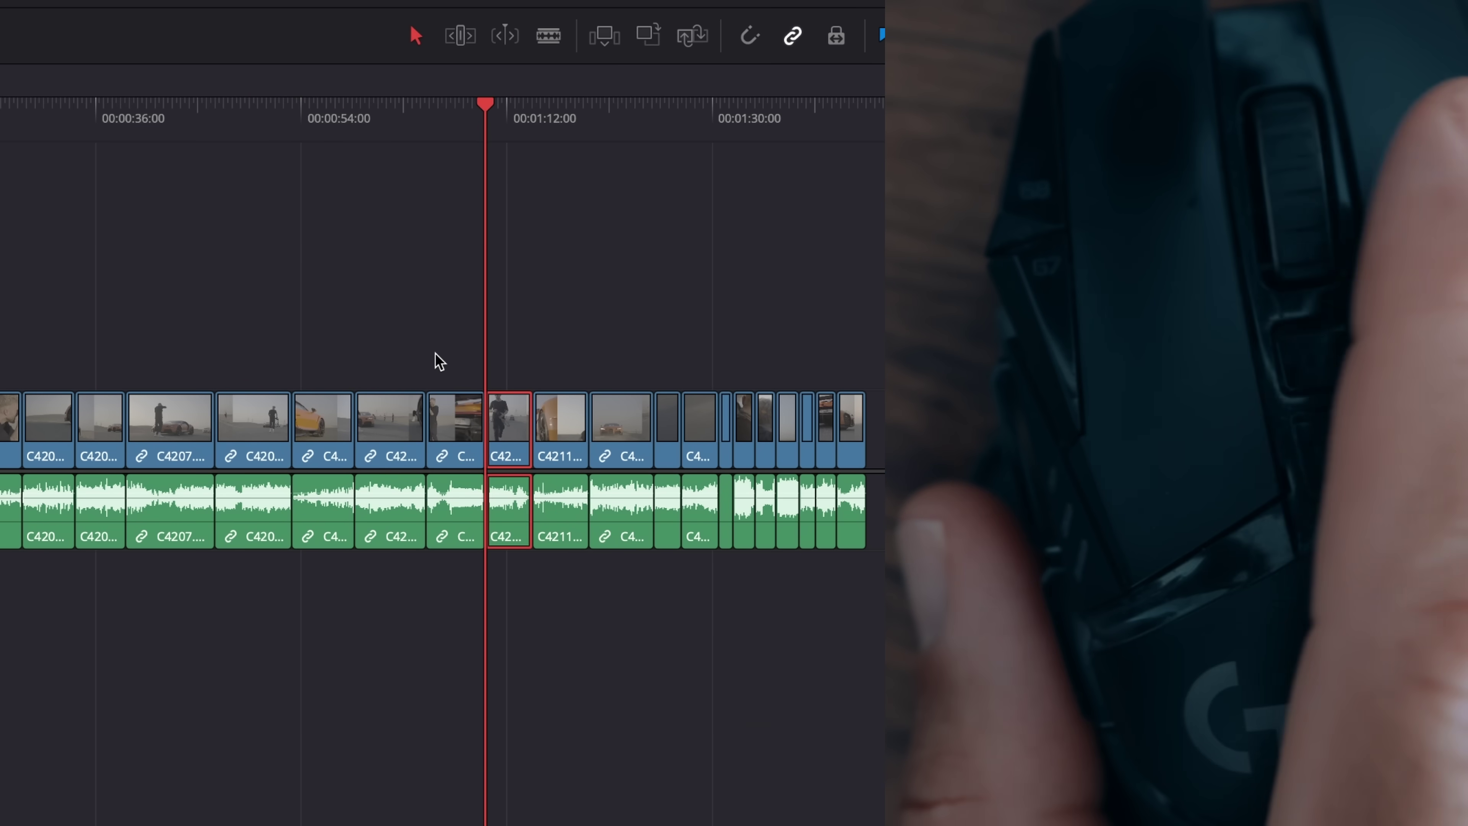
- Select the previous clip, lift it onto new video and audio tracks, then jump between markers
key(Up)
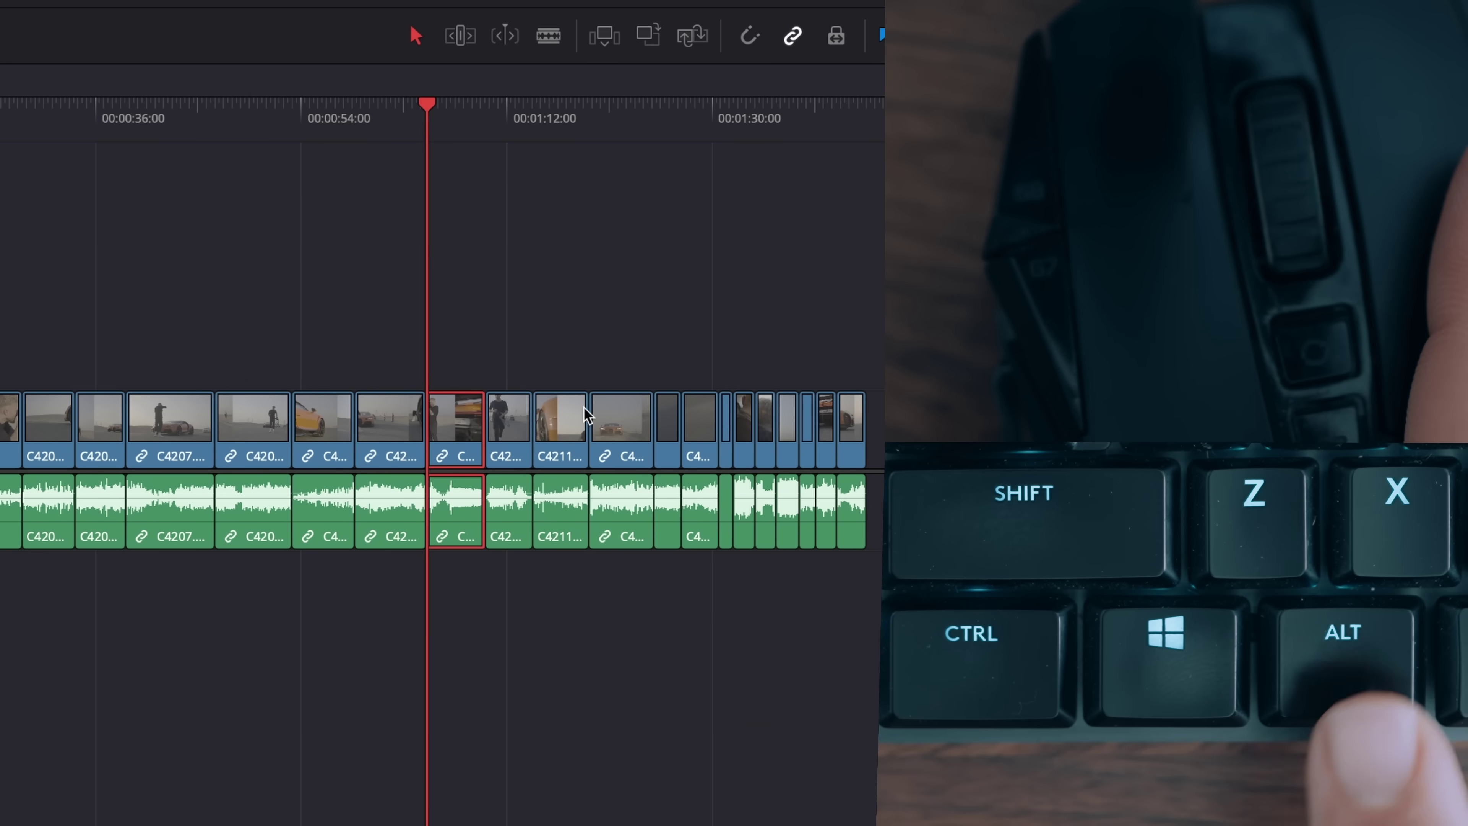
key(alt+Up)
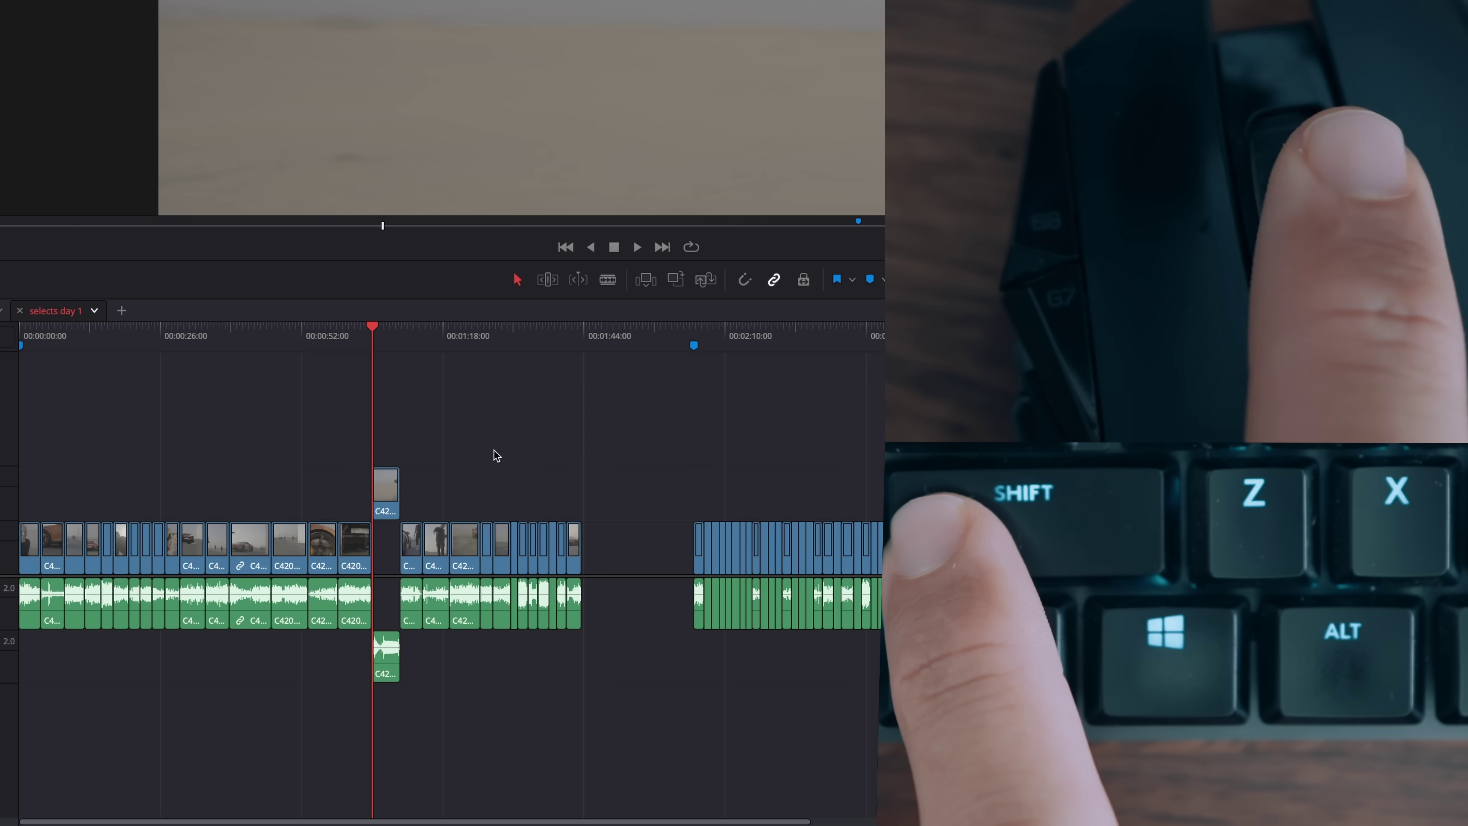
key(shift+Up)
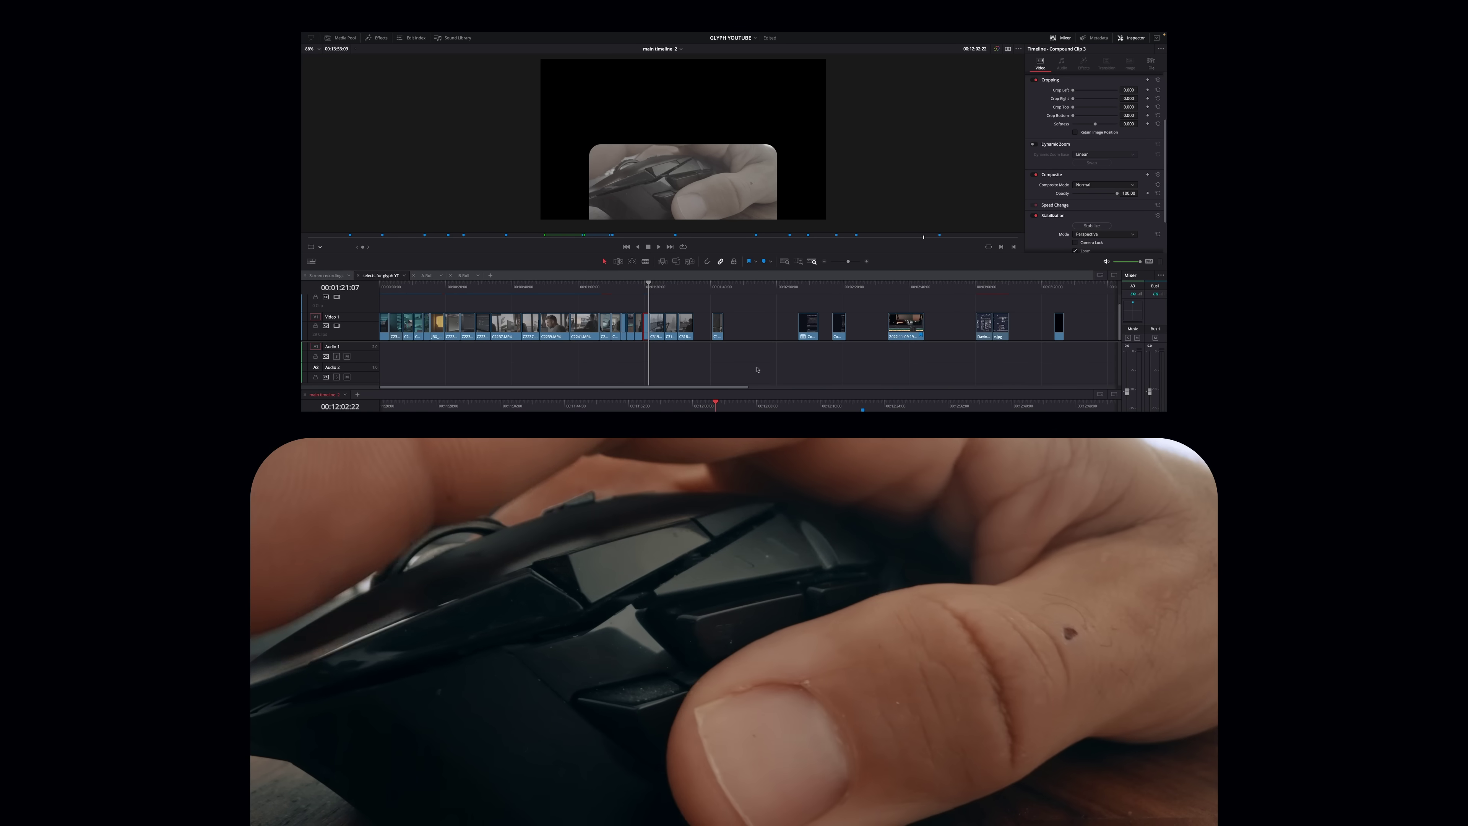
- Show all windows via Mission Control, then skip Spotify to the next track, Dorado Valley
key(ctrl+Up)
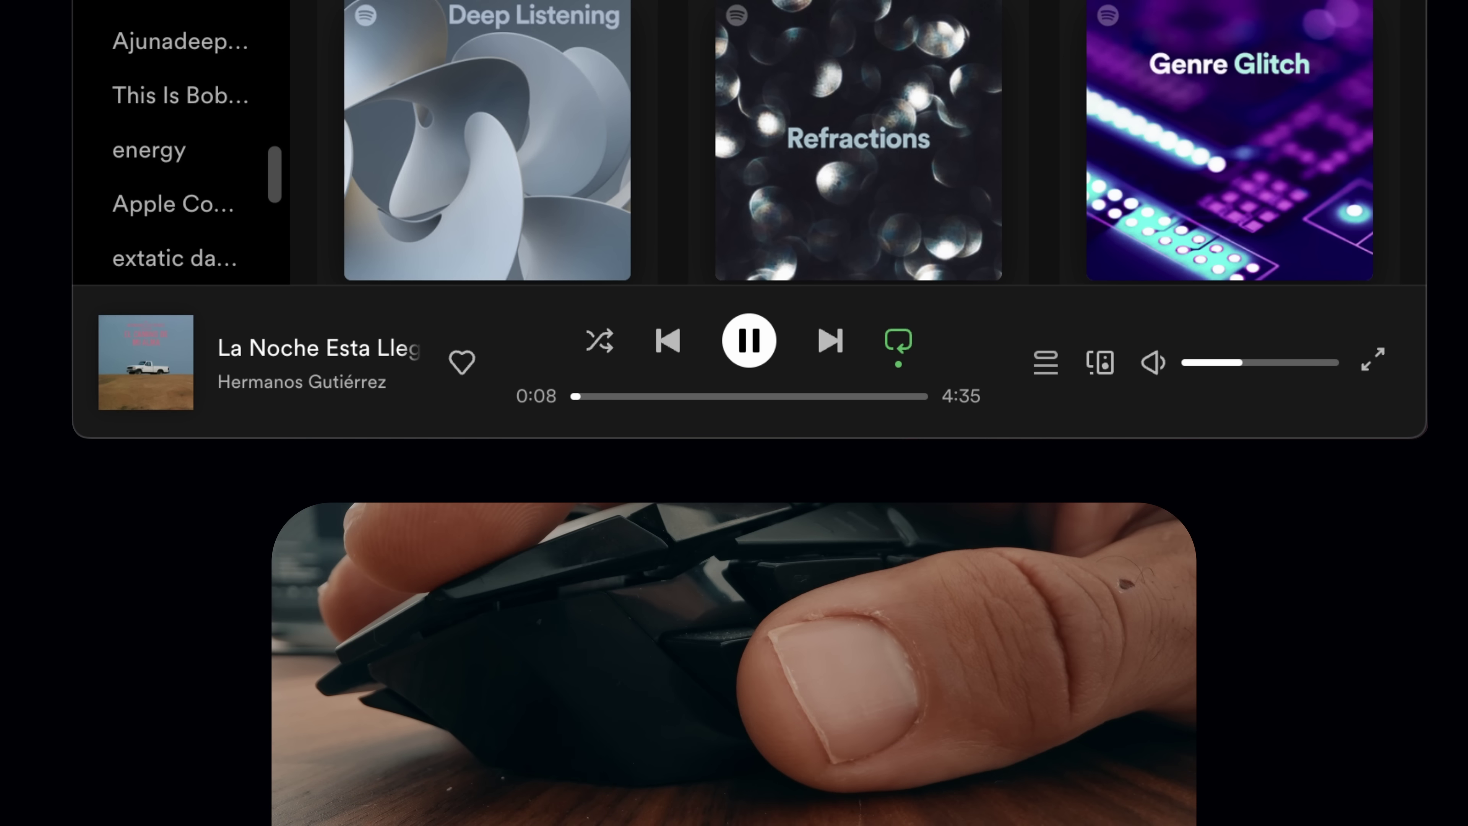
key(XF86AudioNext)
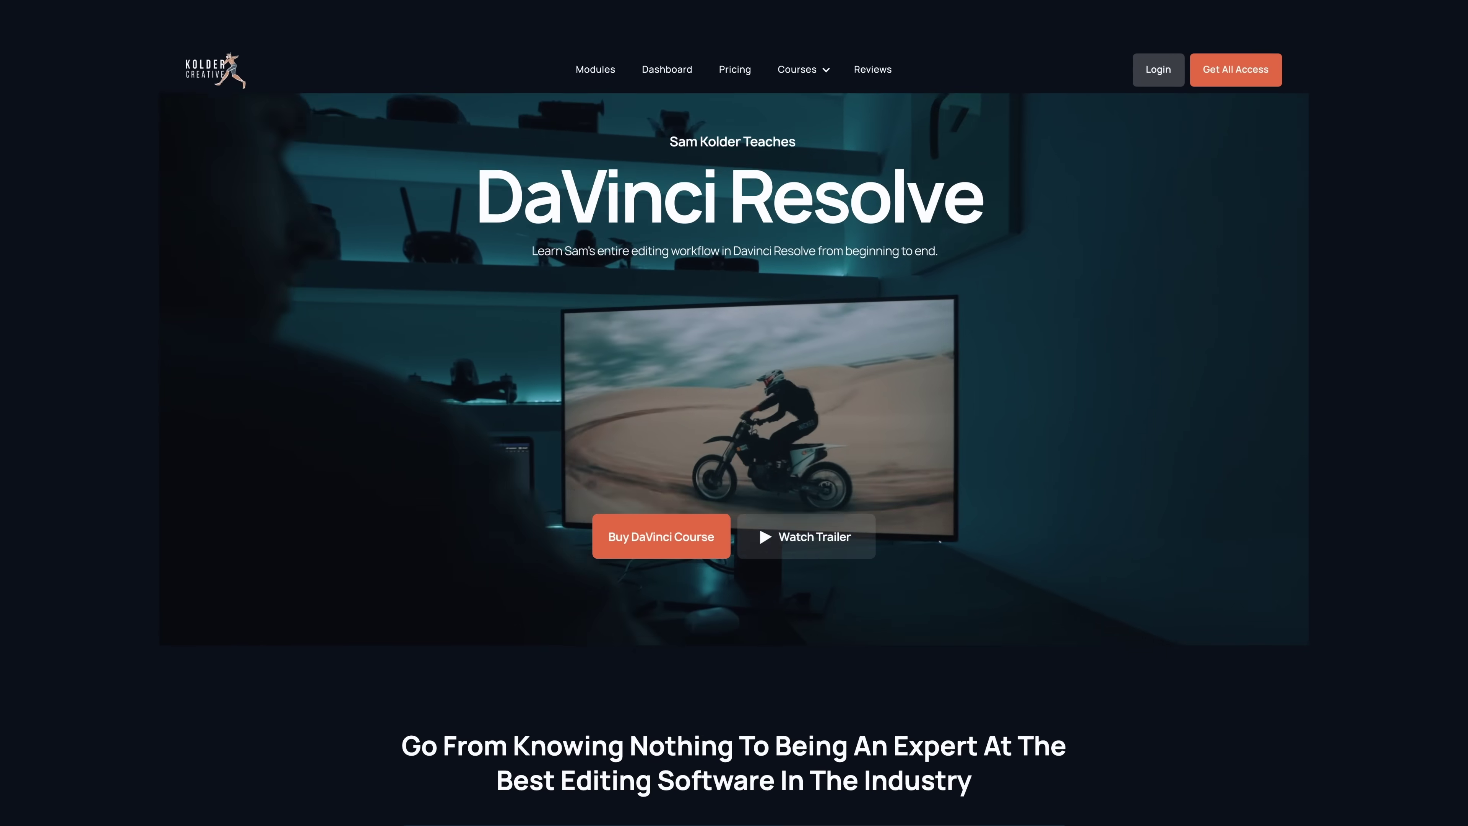
- Scroll the DaVinci Resolve course page past the hero to the course stats and cards
scroll(734, 412, down, 3)
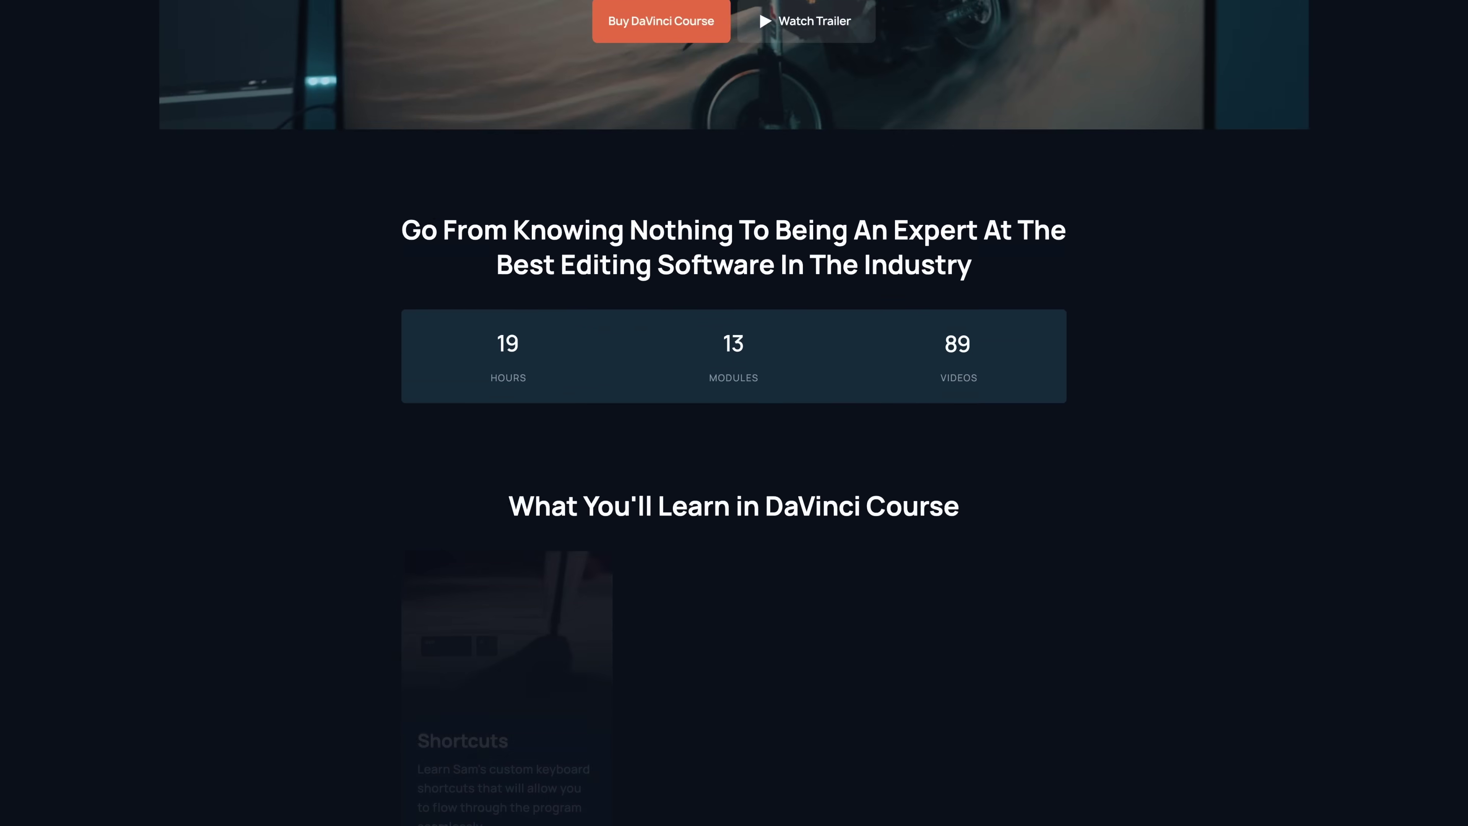
scroll(734, 412, down, 5)
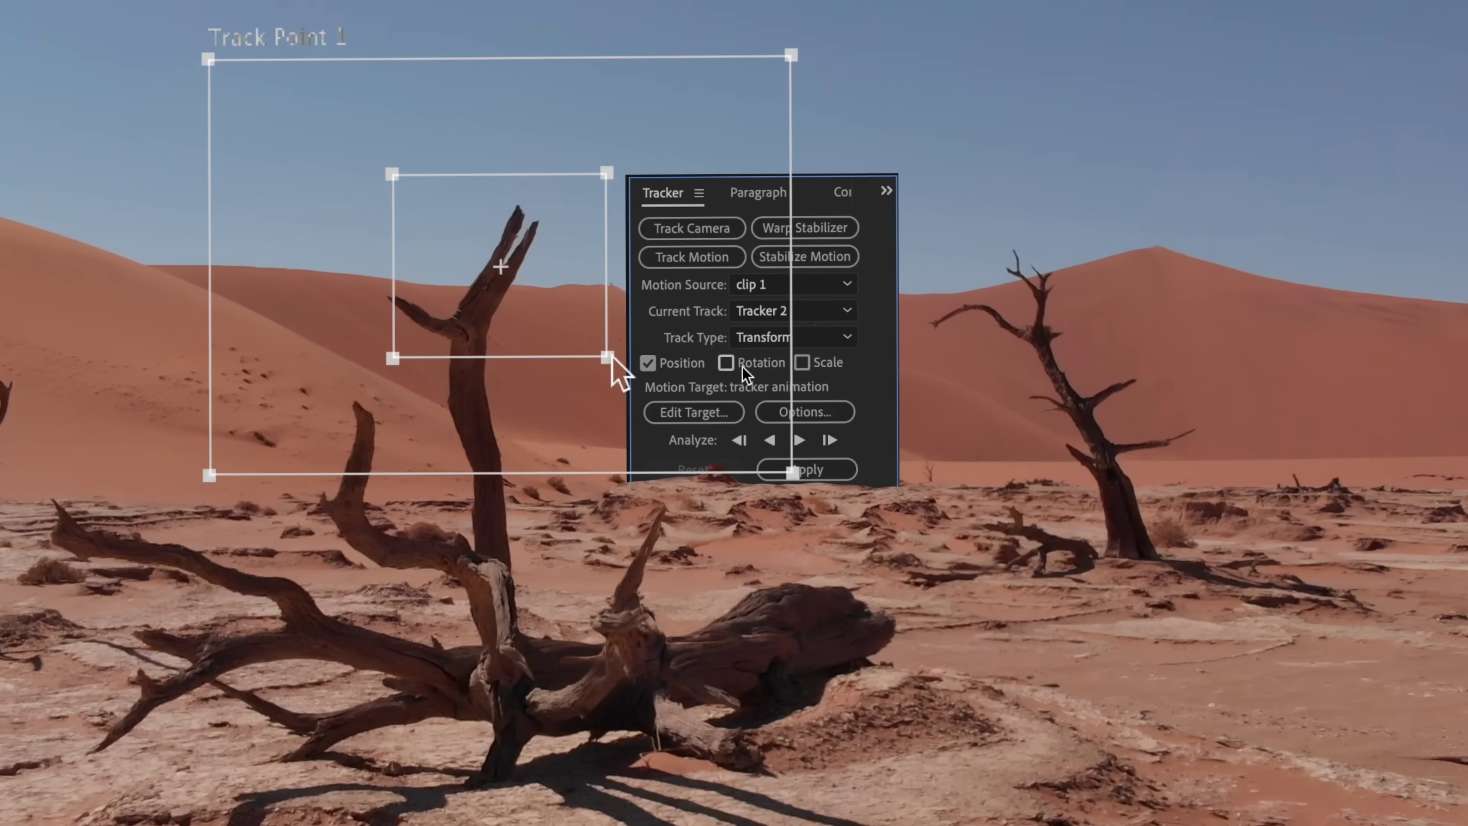
- Enable Rotation and Scale tracking alongside Position for Tracker 2 on clip 1
click(721, 363)
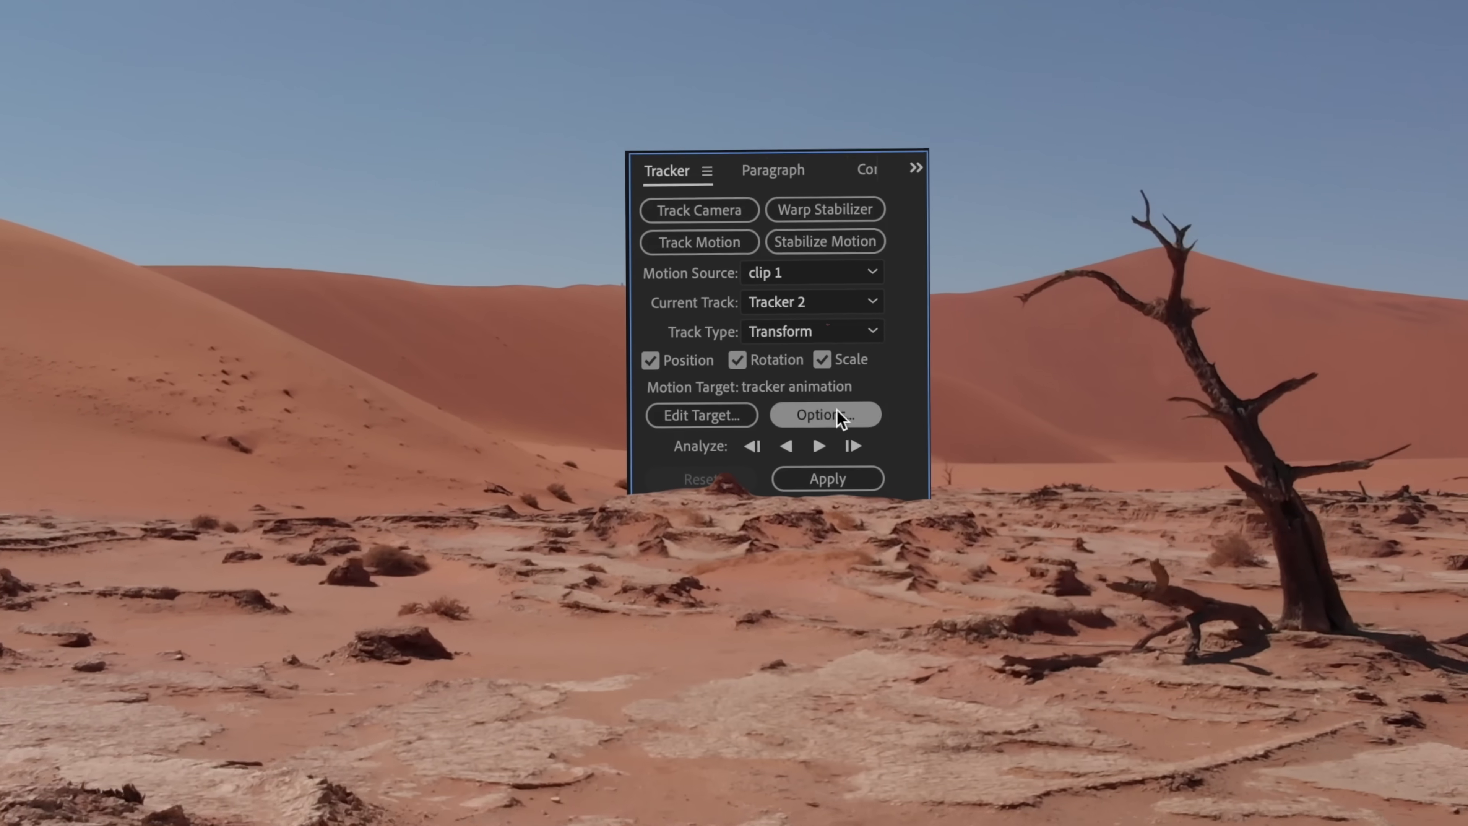